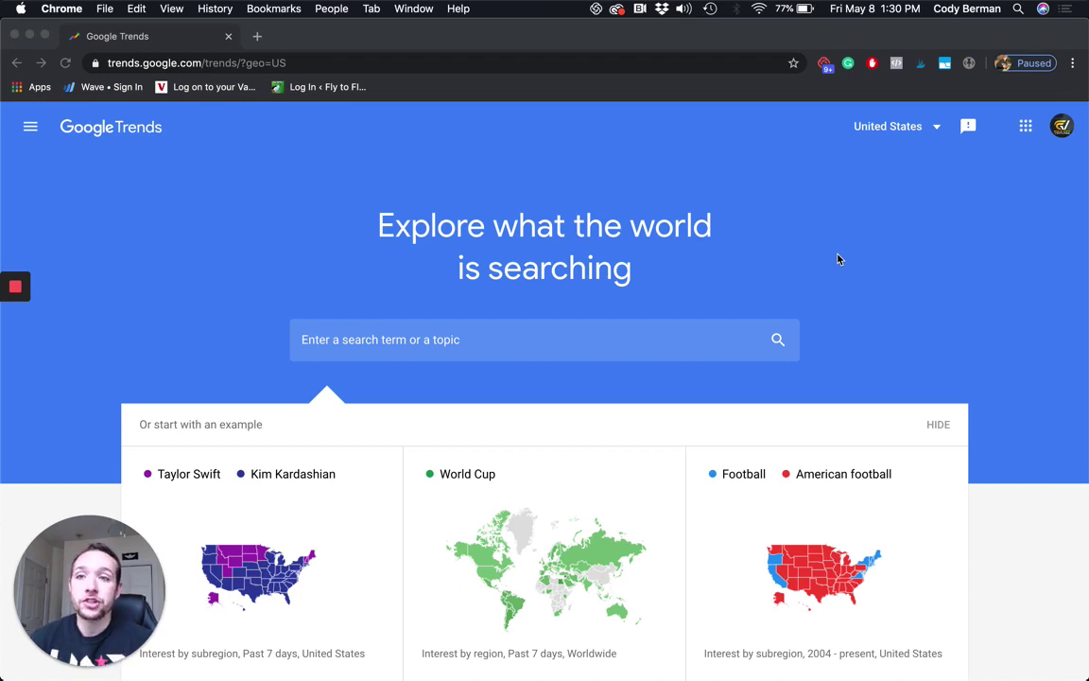
Step: Load trends.google.com and open the daily Trending Searches page for the United States
left_click(405, 66)
type("tren")
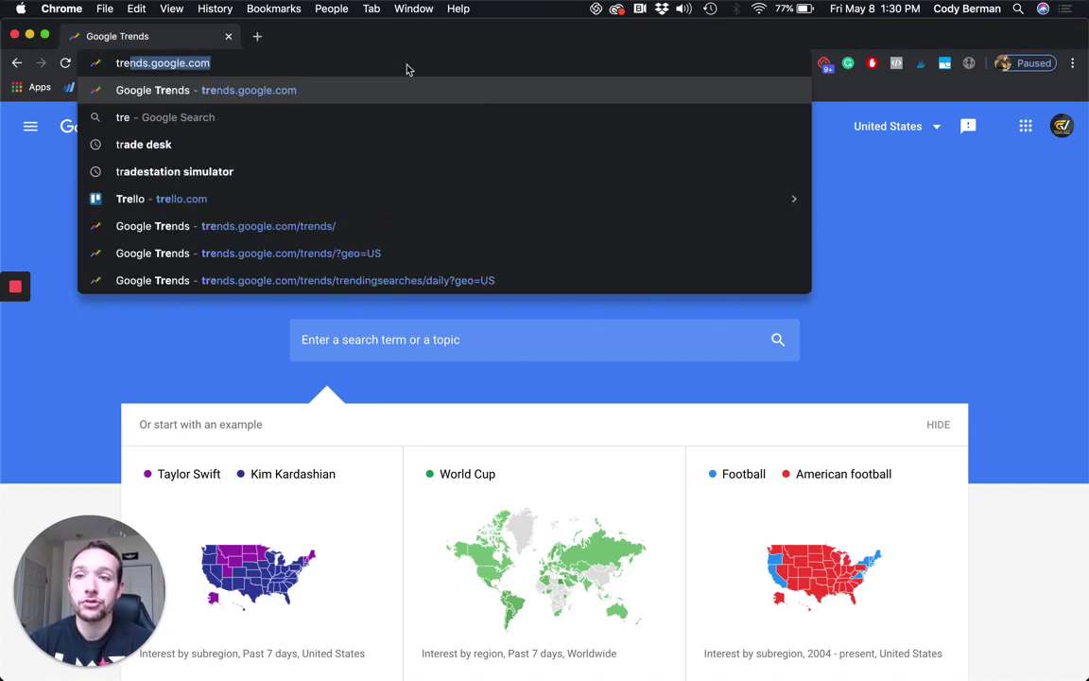
key("Return")
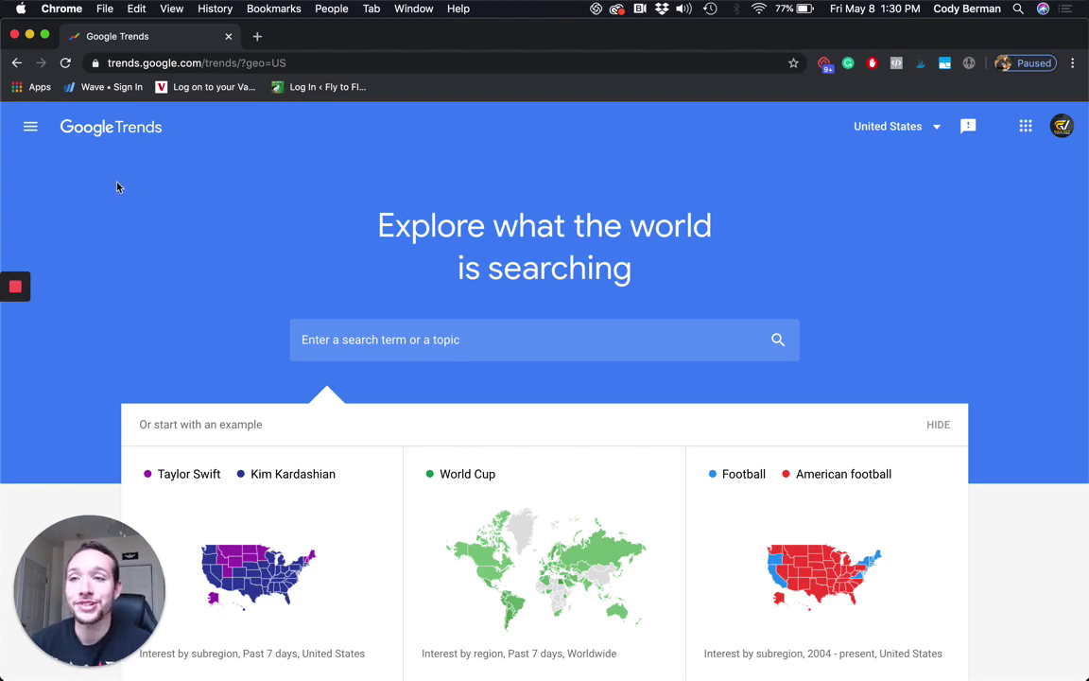
left_click(30, 126)
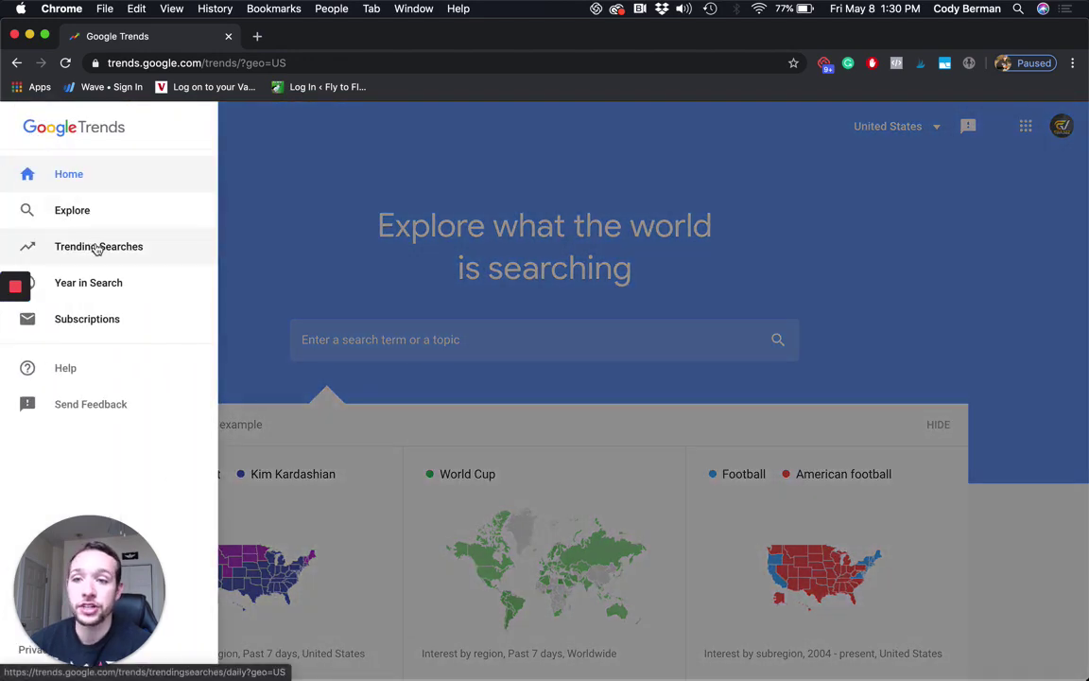
left_click(98, 248)
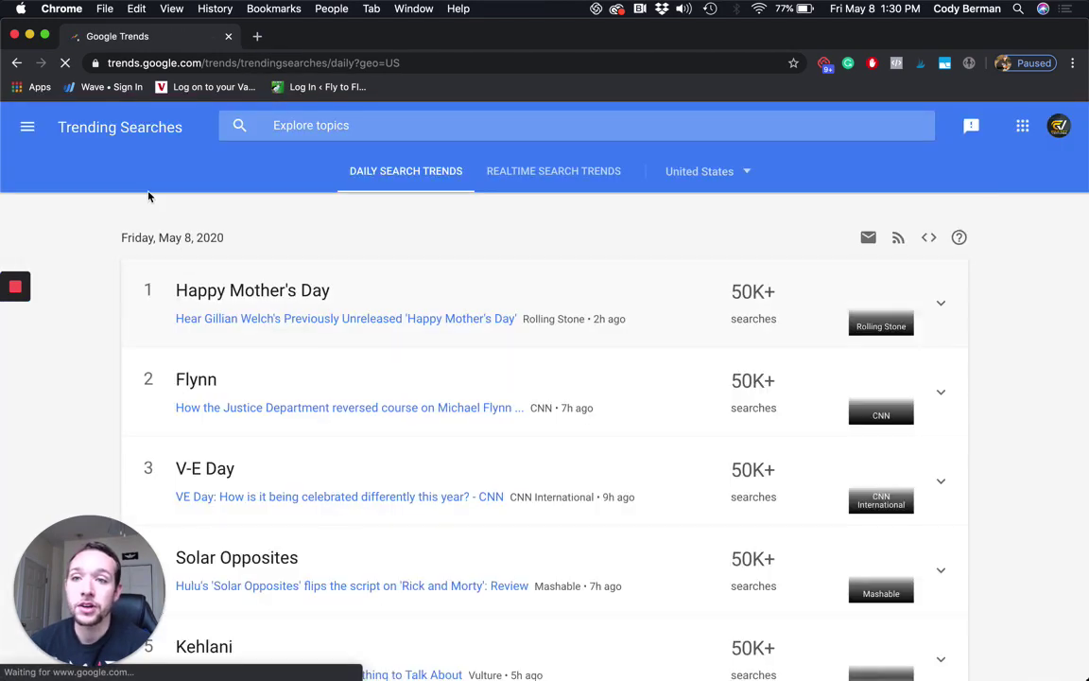
left_click(31, 130)
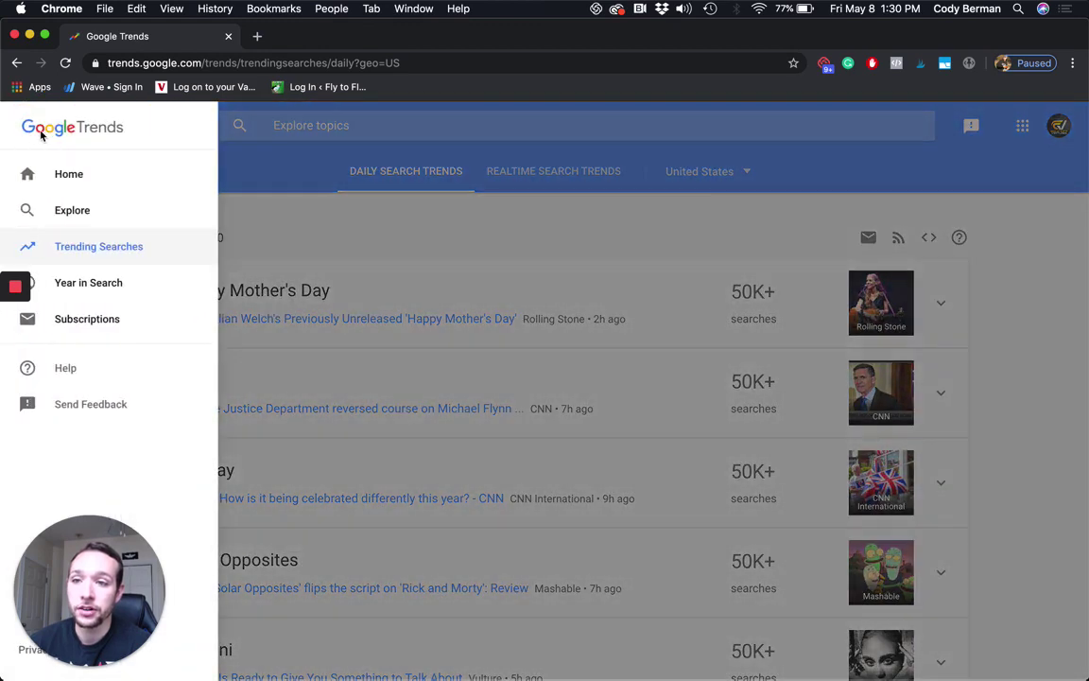
left_click(276, 171)
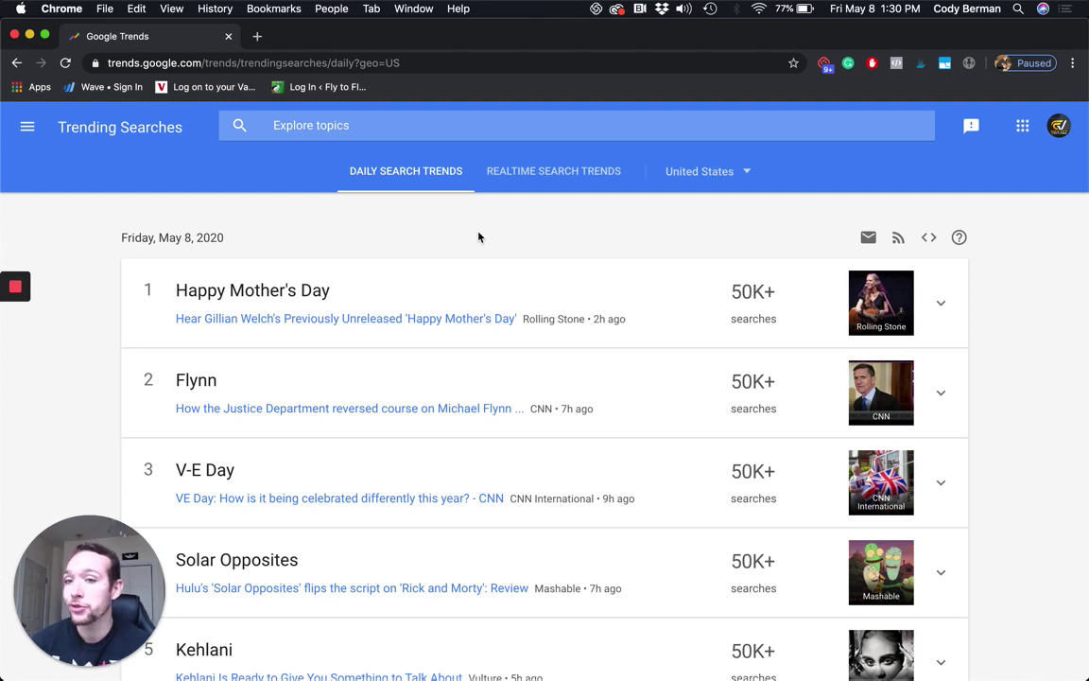
Step: Examine the daily search trends listed for May 8 and May 7, 2020, including topics and search volumes
scroll(470, 367, "down", 5)
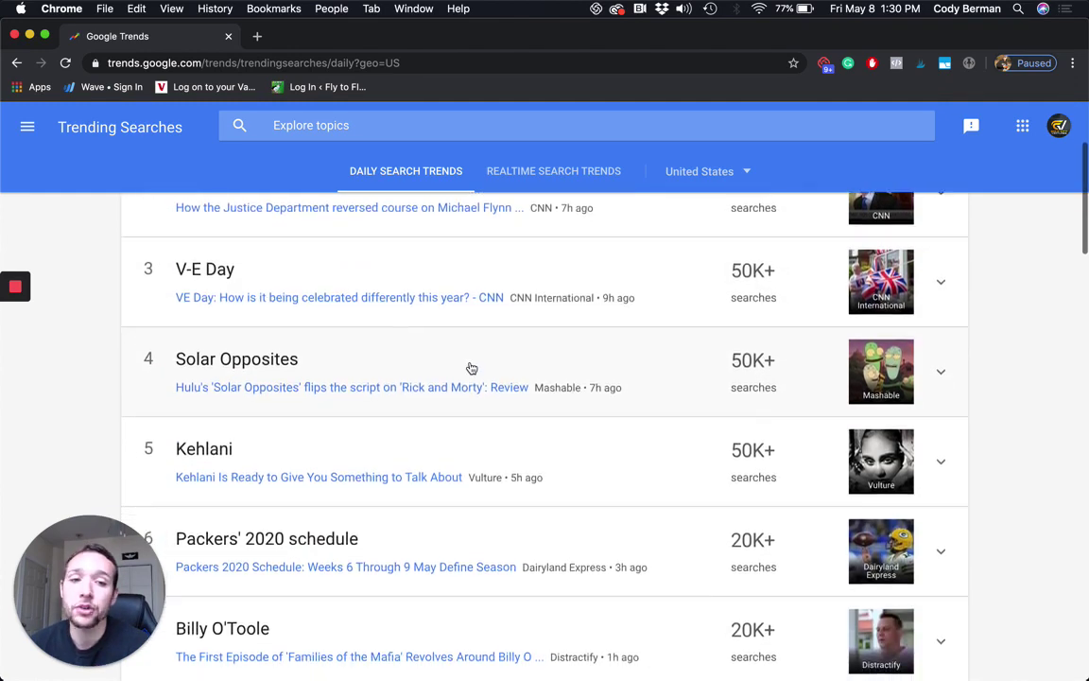
scroll(365, 382, "down", 2)
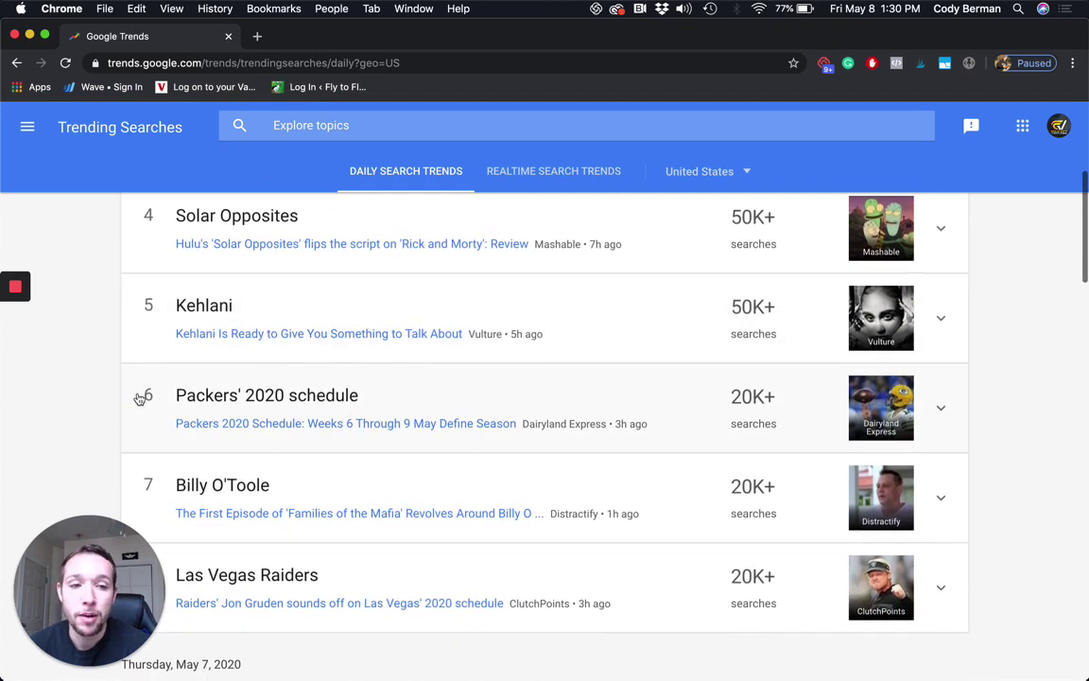
scroll(118, 388, "down", 3)
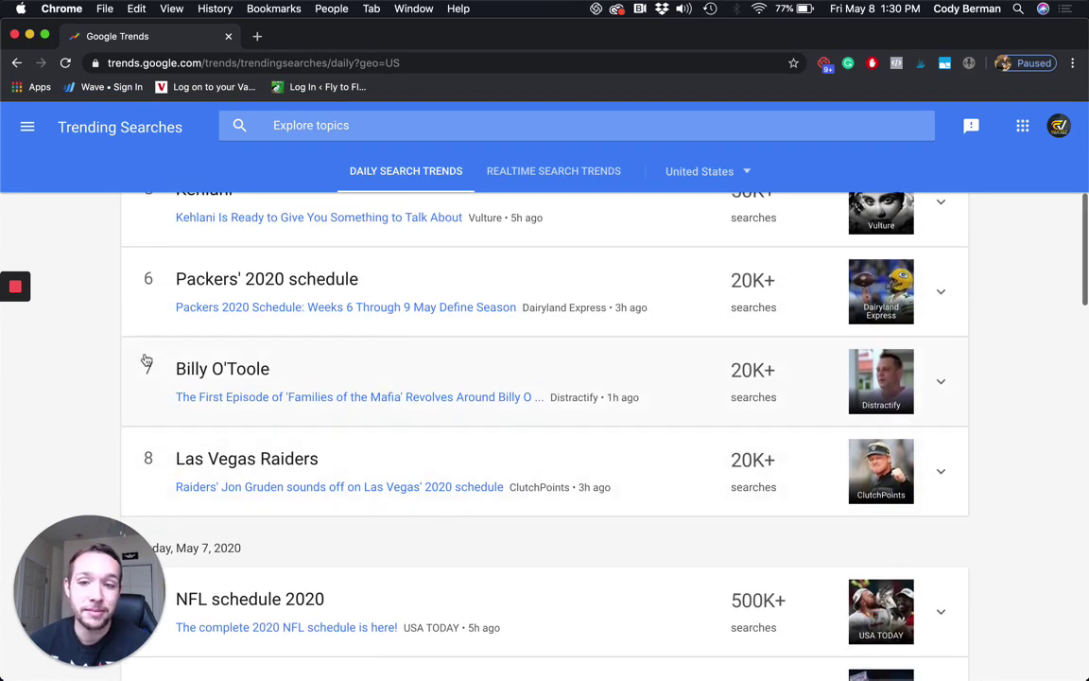
scroll(122, 417, "down", 1)
scroll(121, 417, "up", 1)
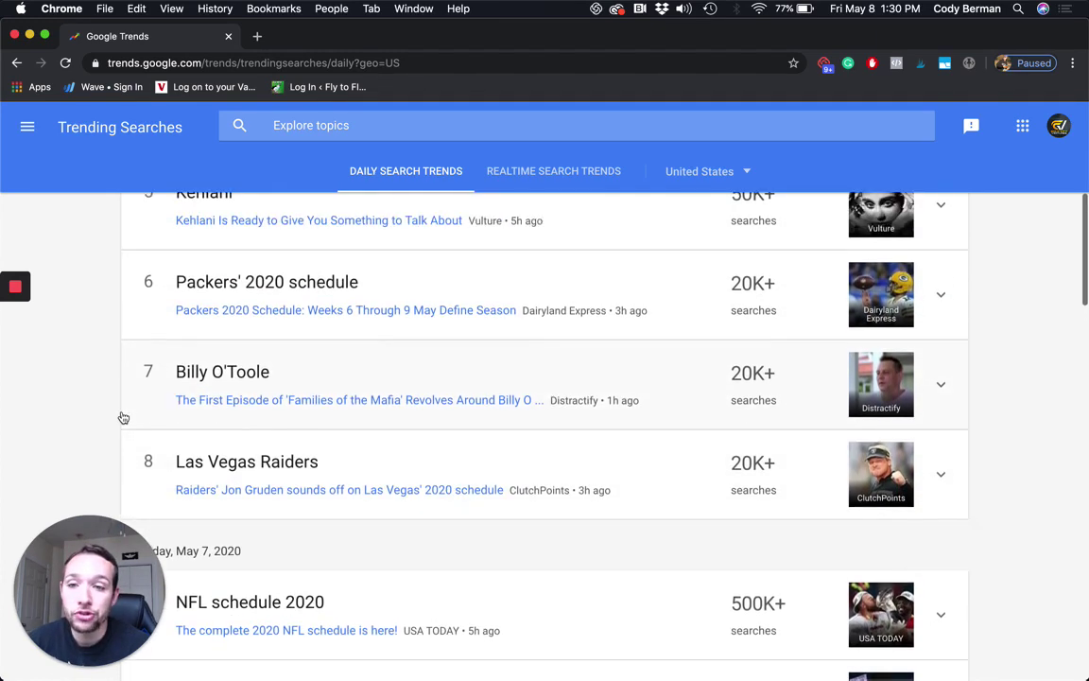
scroll(259, 320, "down", 8)
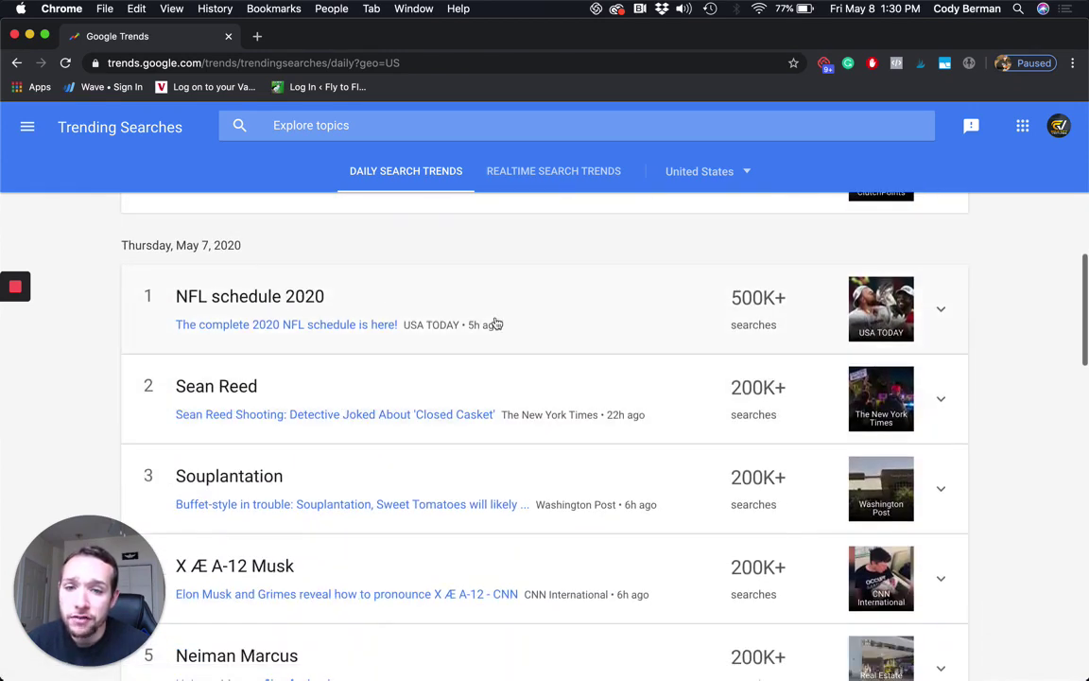
scroll(630, 348, "up", 2)
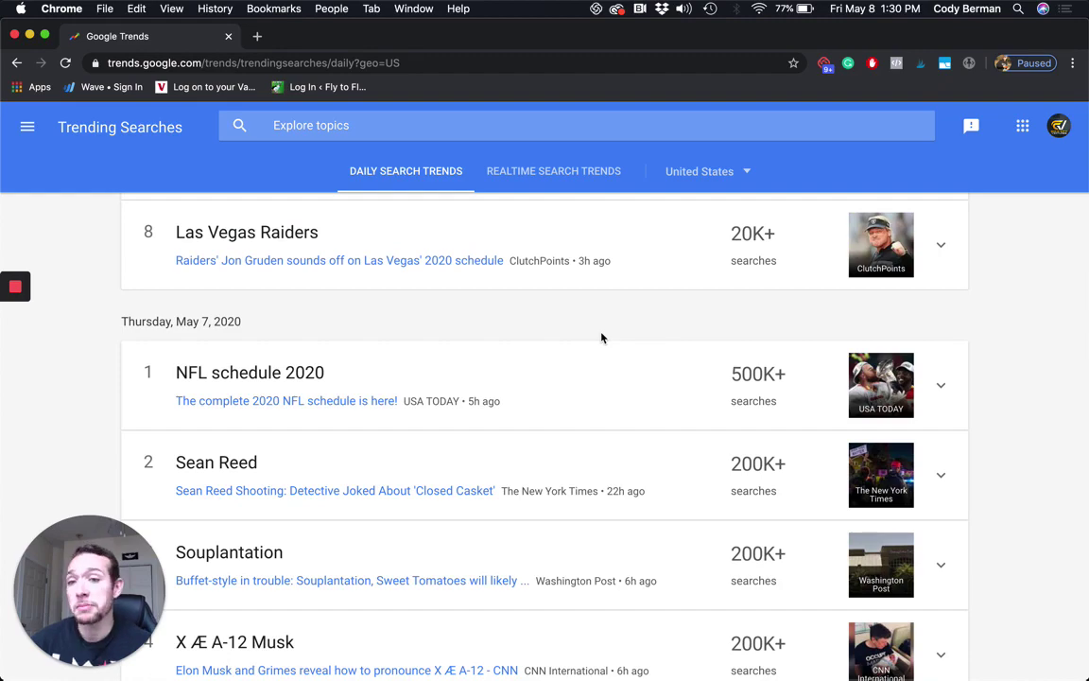
scroll(601, 337, "down", 11)
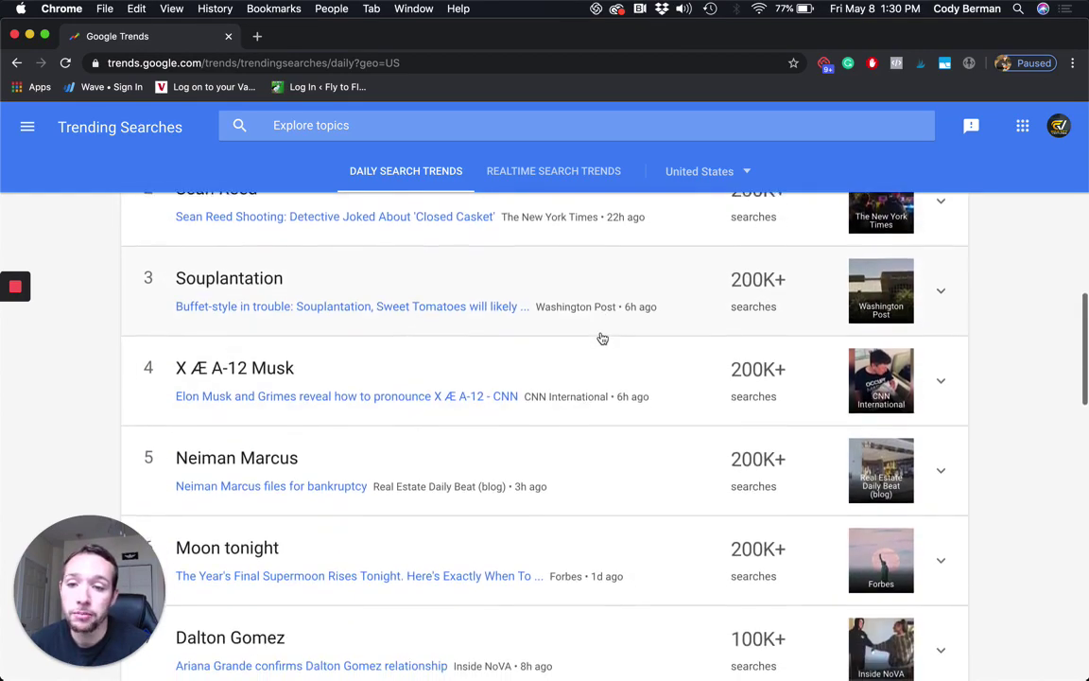
scroll(601, 338, "up", 2)
scroll(601, 337, "up", 20)
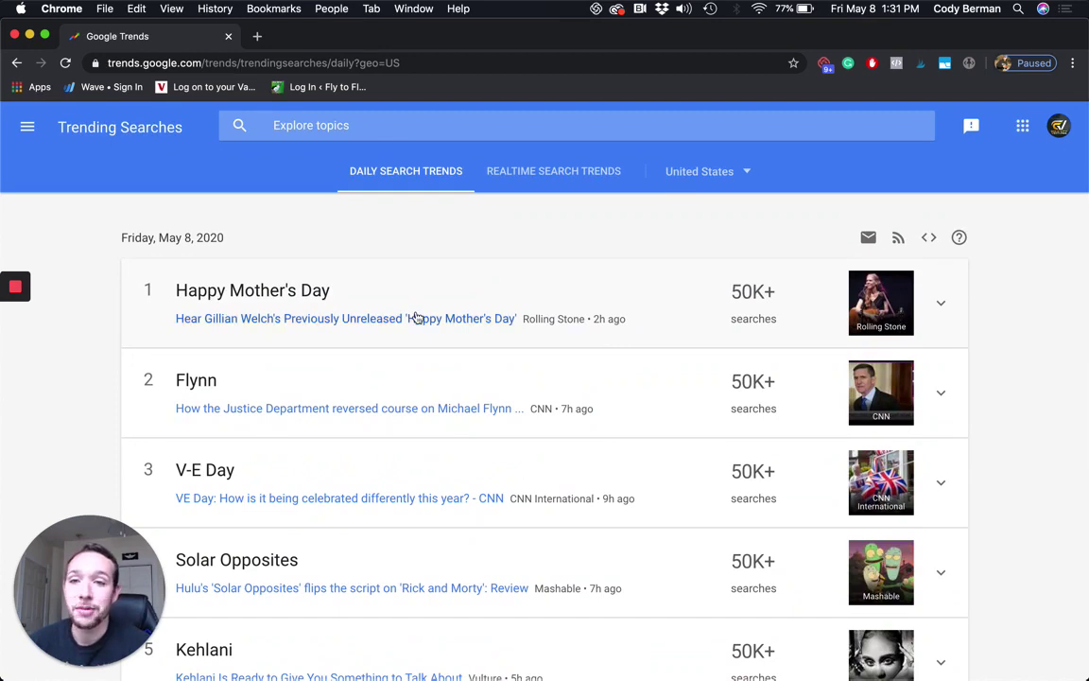
Step: Open the Explore page and look up the search term "printable planner"
left_click(25, 129)
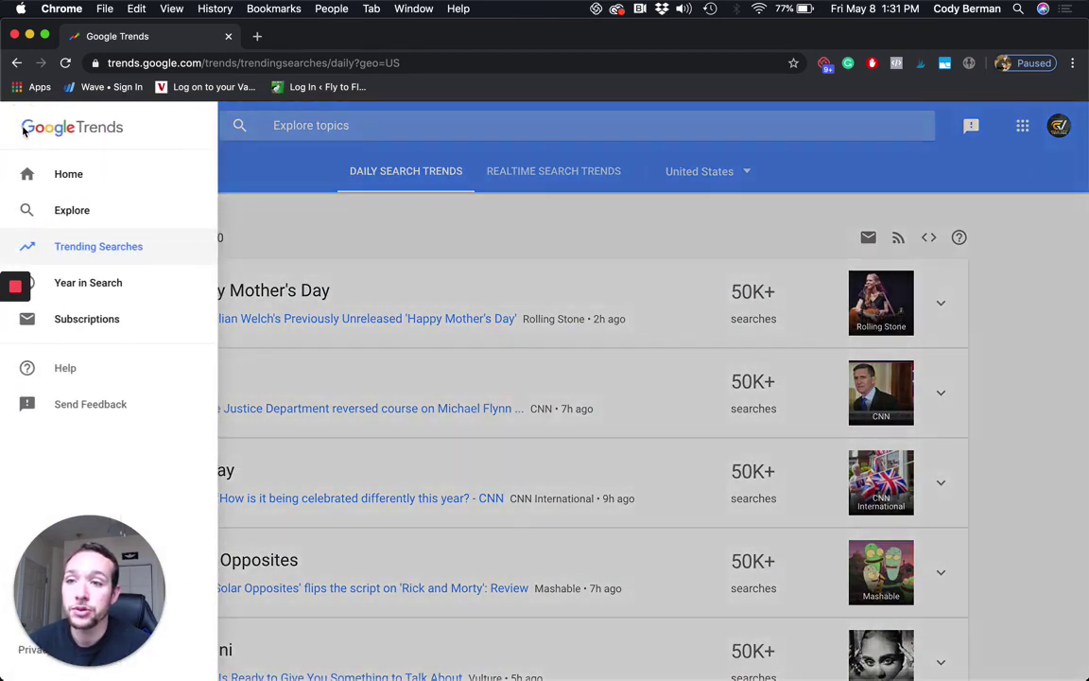
left_click(90, 214)
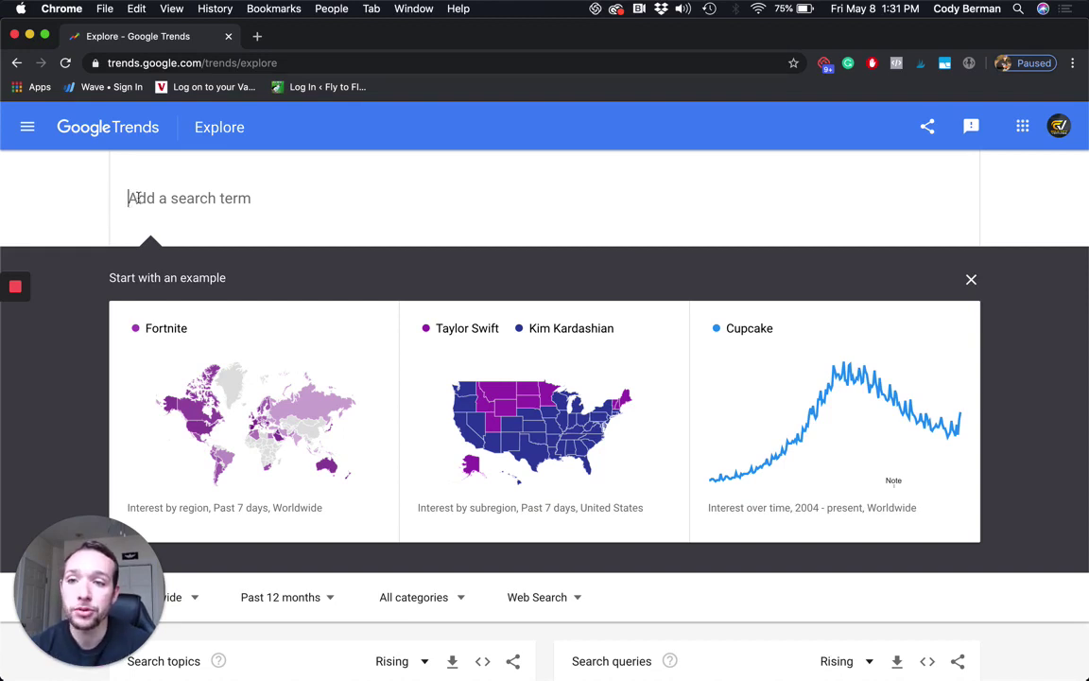
type("pri")
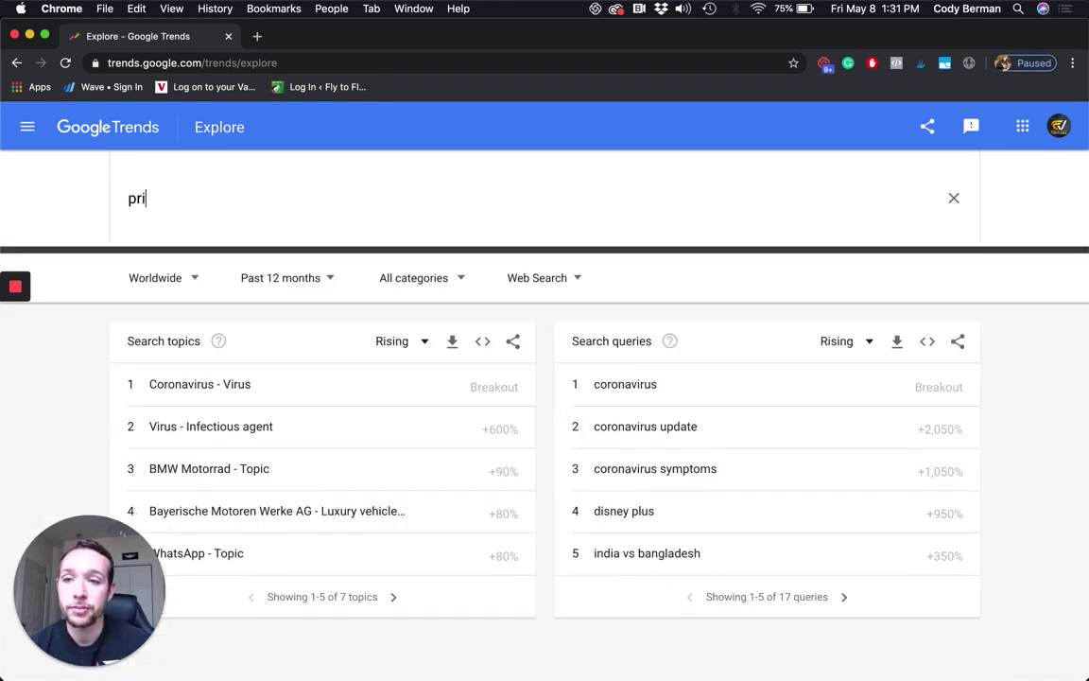
type("ntable planner")
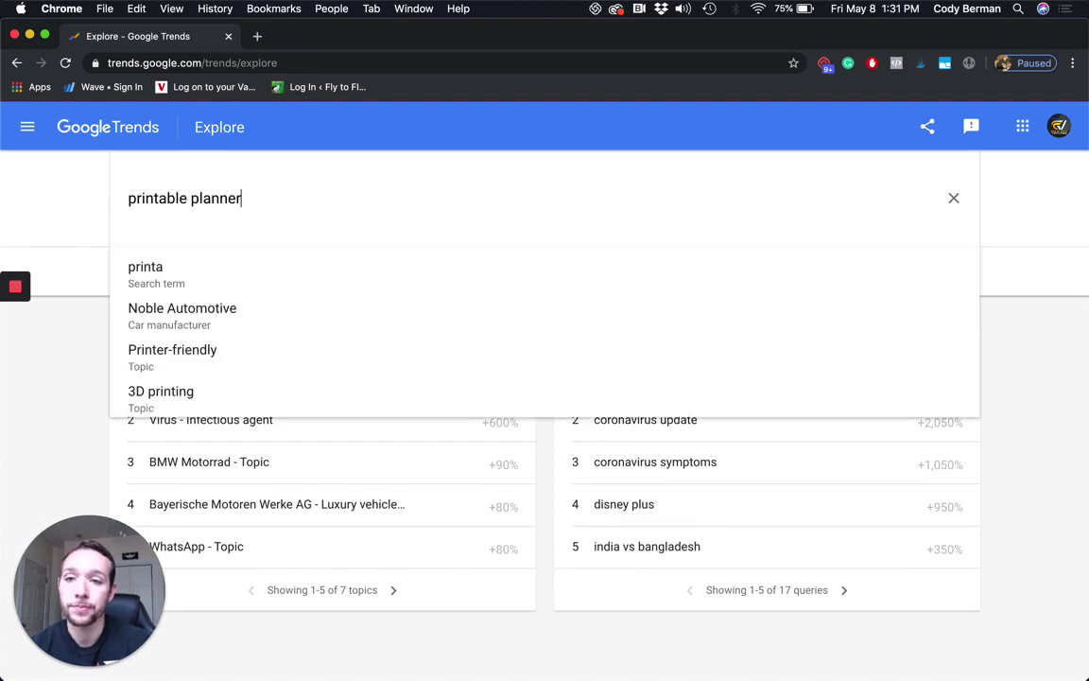
key("Return")
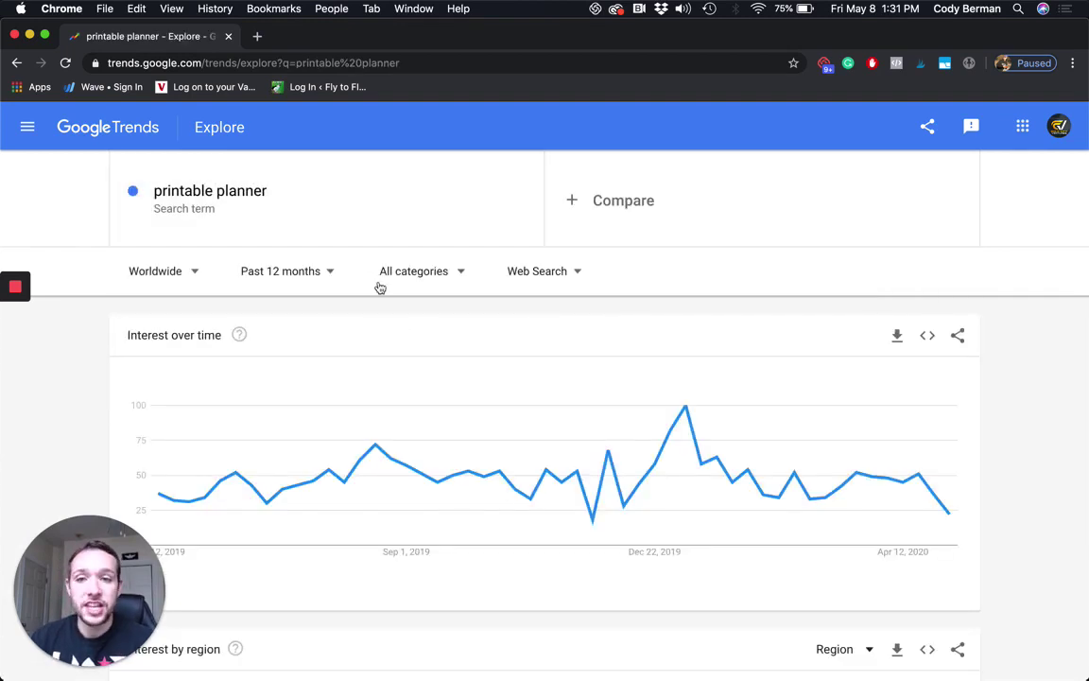
Step: Limit the printable planner results to the United States
scroll(448, 379, "down", 3)
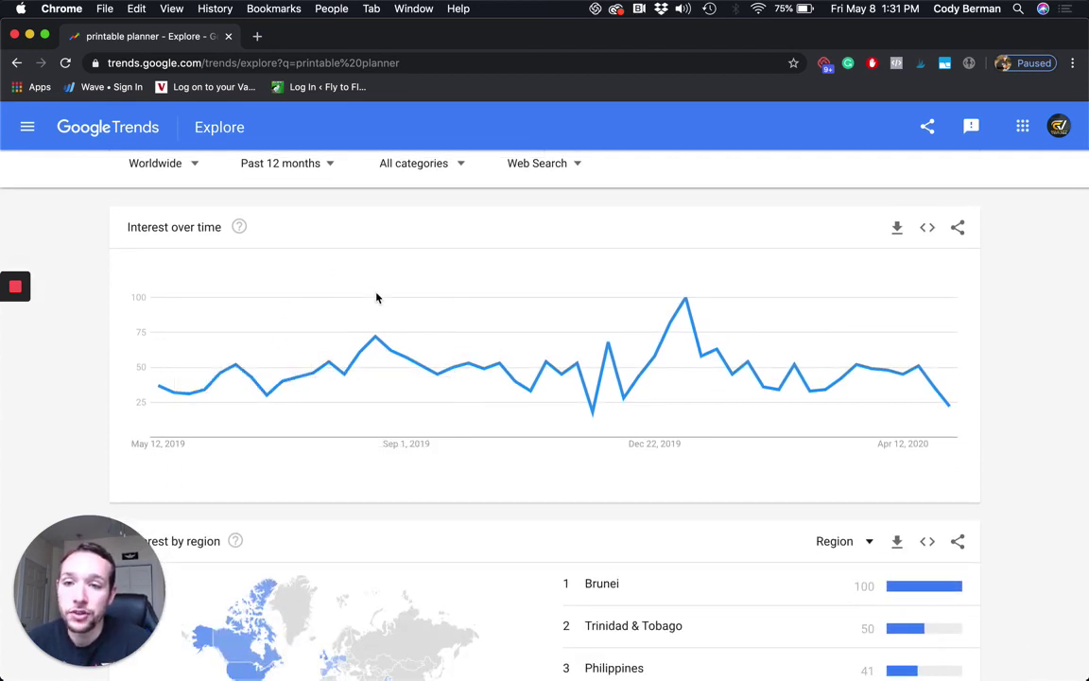
scroll(376, 297, "up", 2)
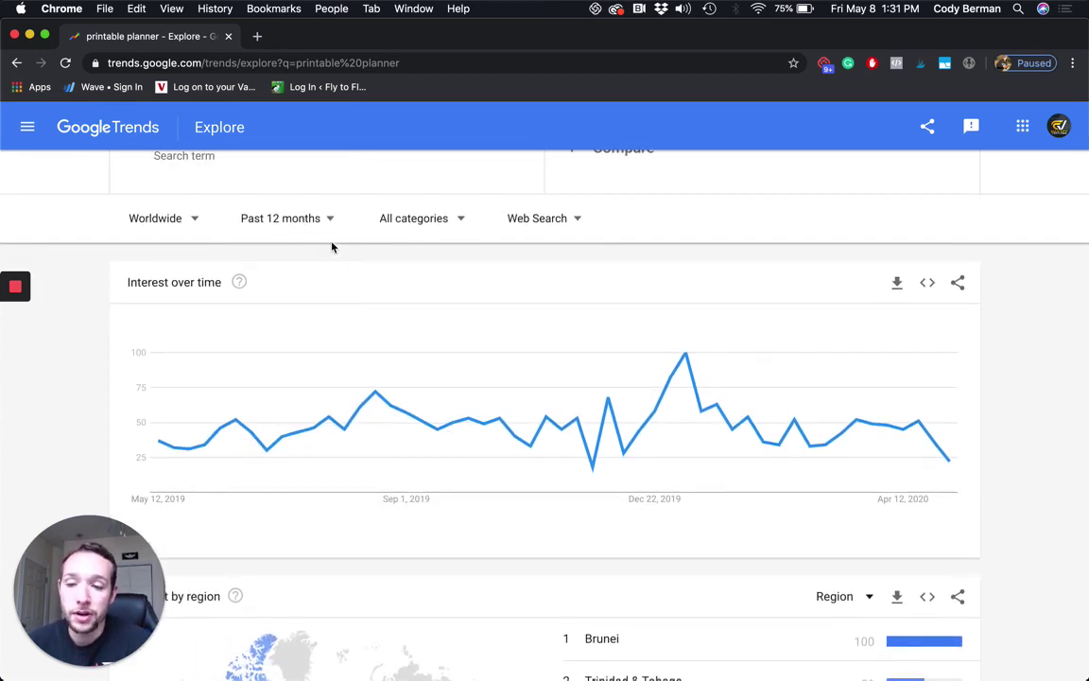
left_click(178, 221)
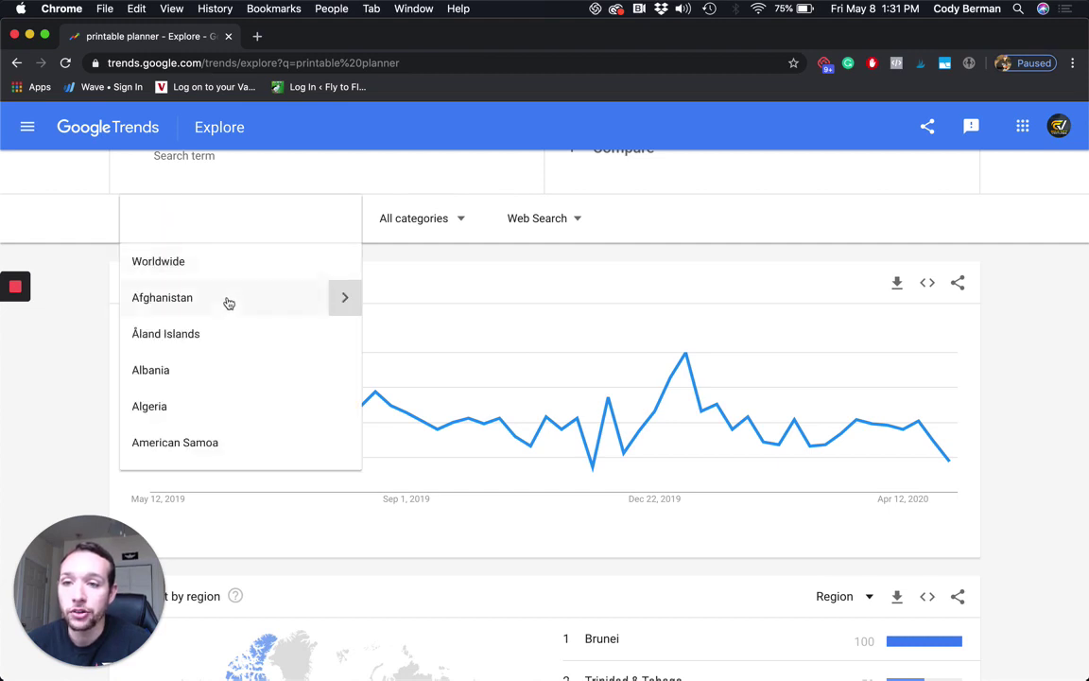
type("unit")
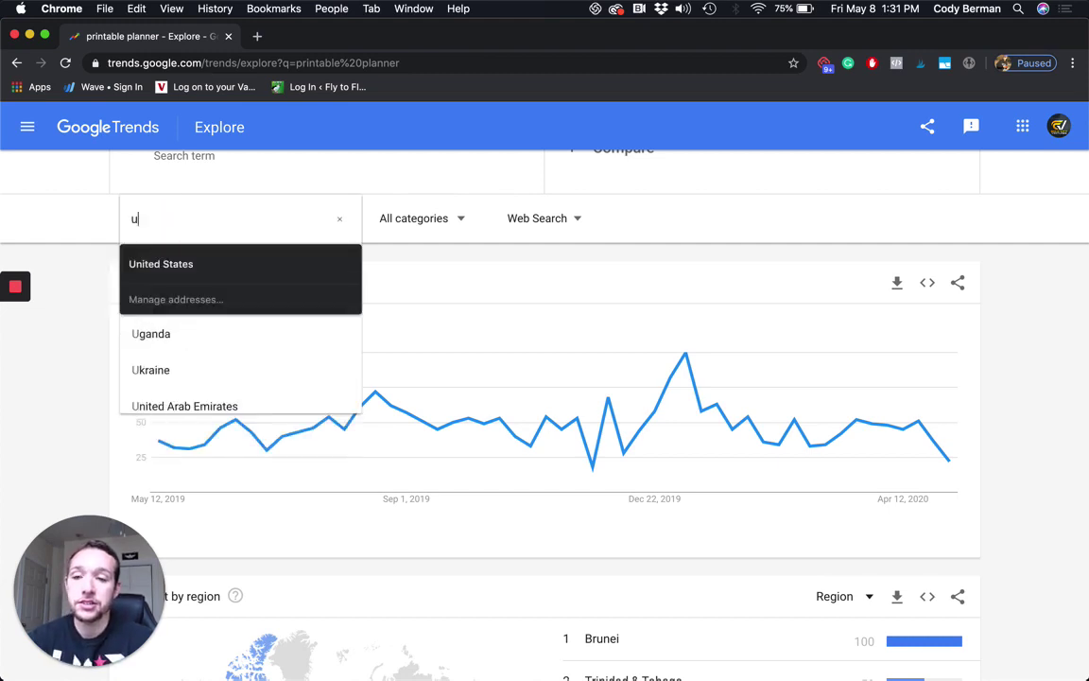
left_click(198, 268)
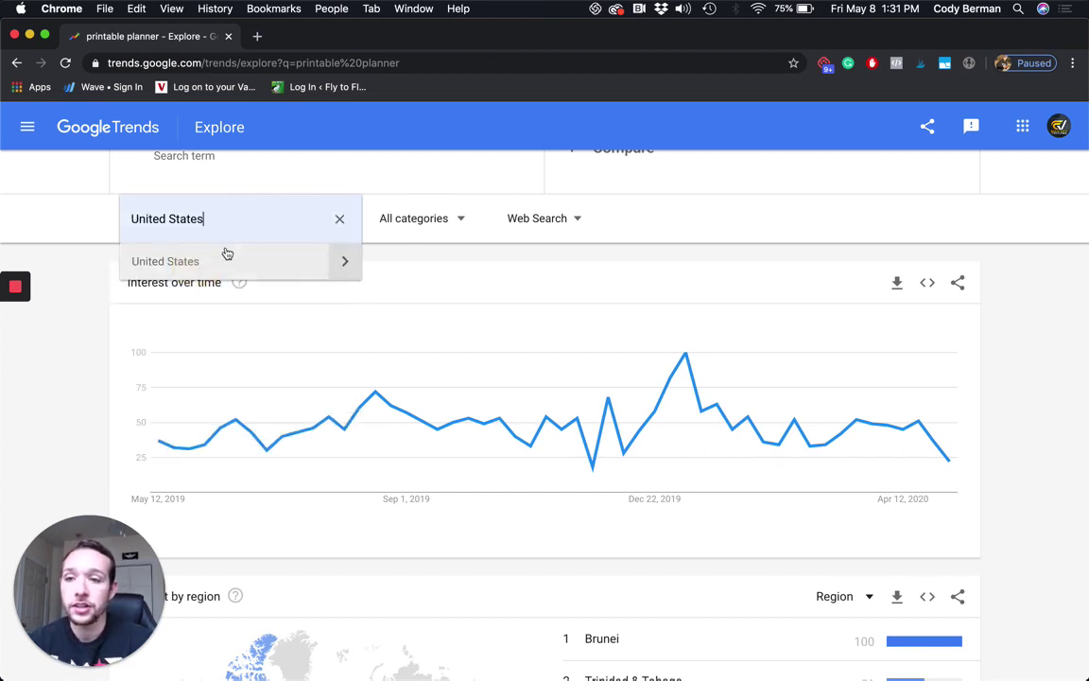
left_click(232, 262)
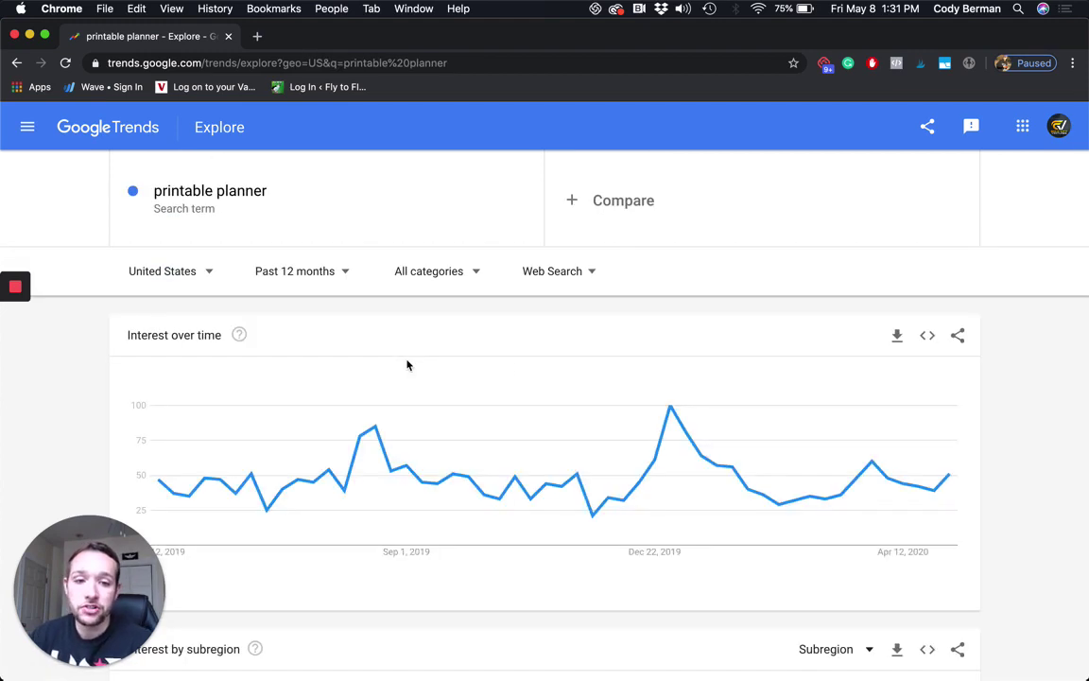
Step: Set the region to Worldwide and the time range to Past 5 years for the printable planner results
left_click(197, 264)
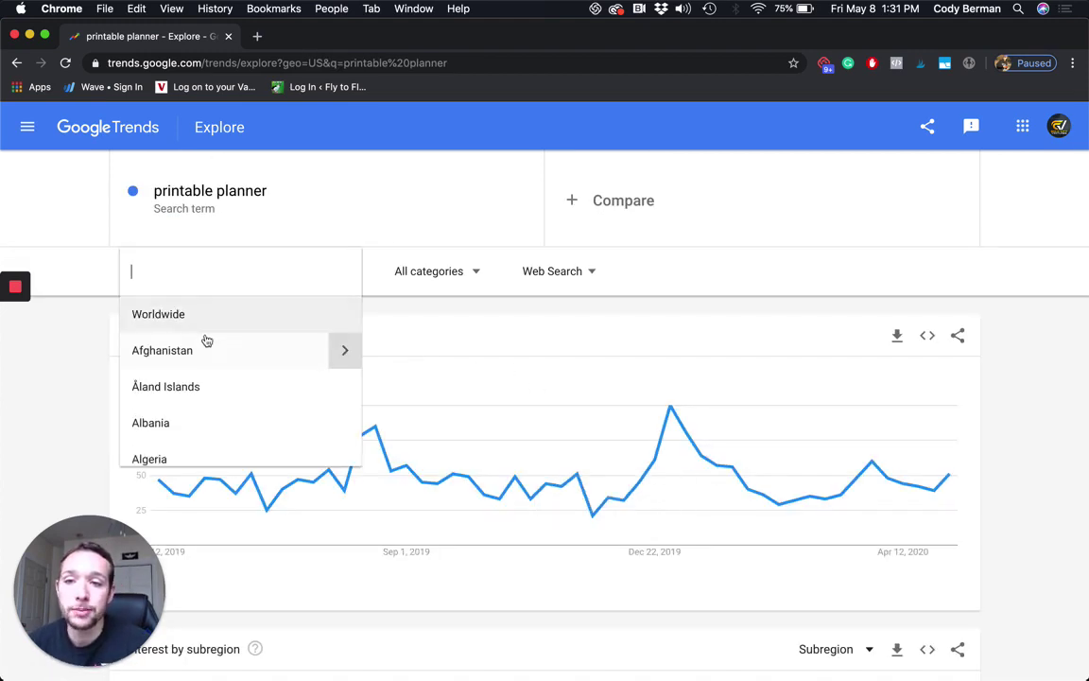
left_click(201, 317)
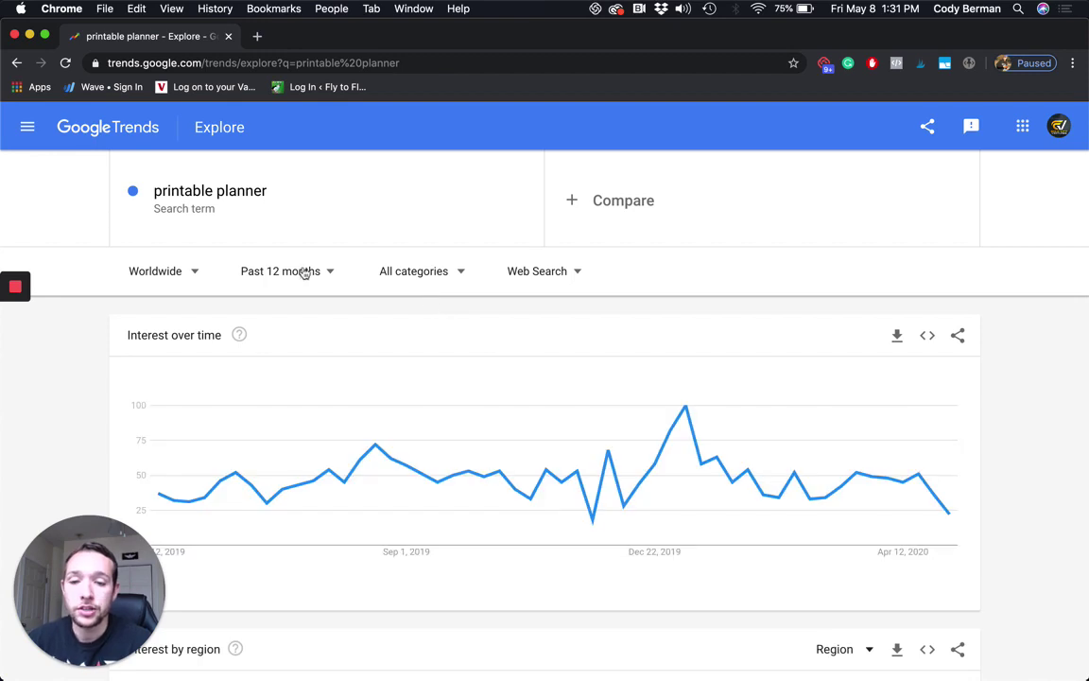
left_click(300, 270)
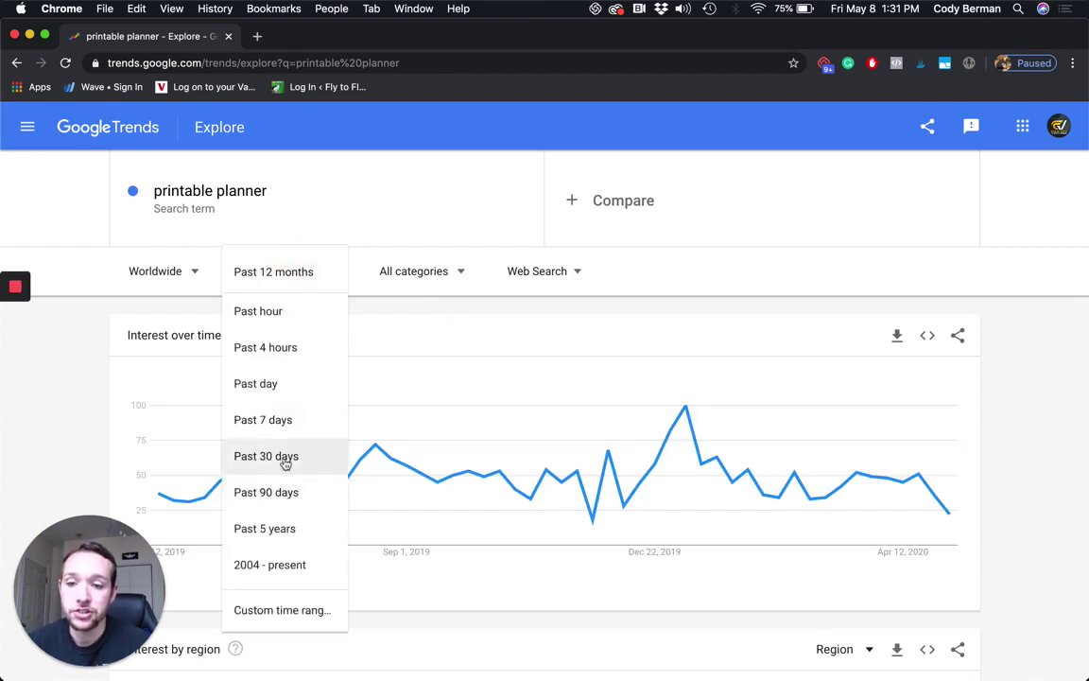
left_click(283, 531)
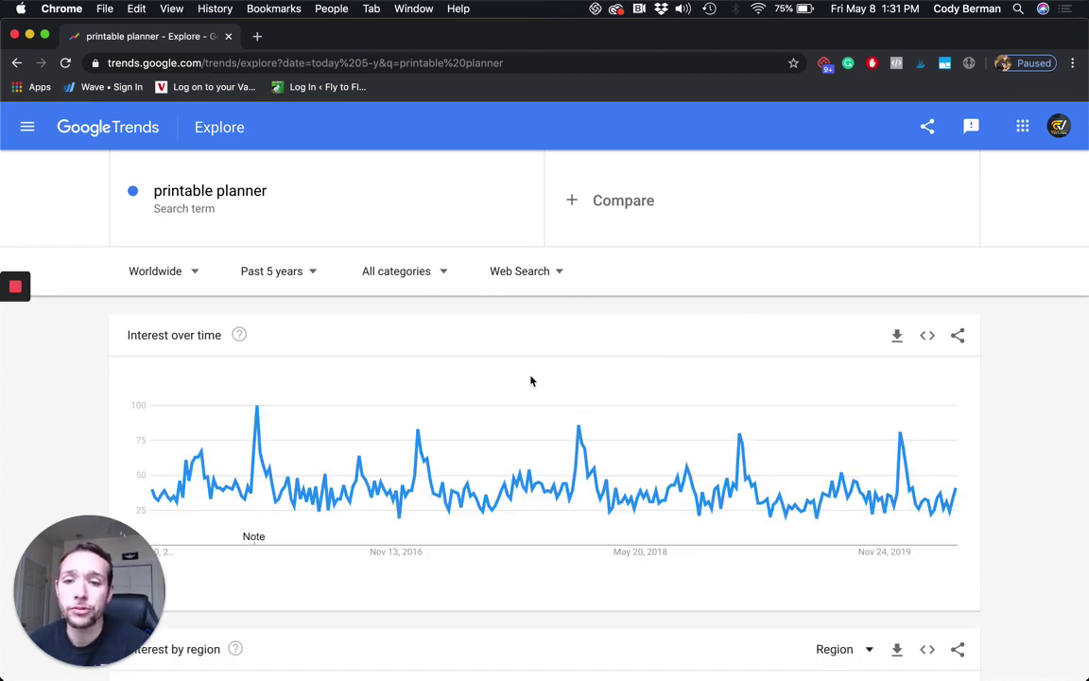
Step: Examine the peaks in the five-year interest graph for printable planner and its interest by region
scroll(452, 383, "down", 2)
scroll(452, 383, "up", 2)
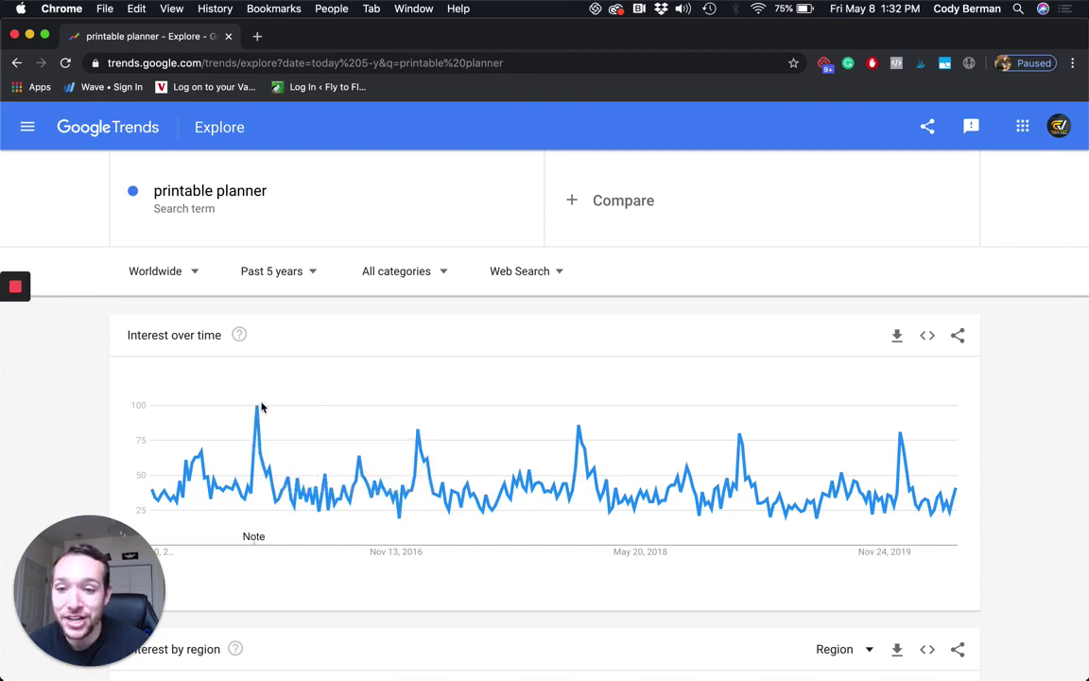
mouse_move(419, 432)
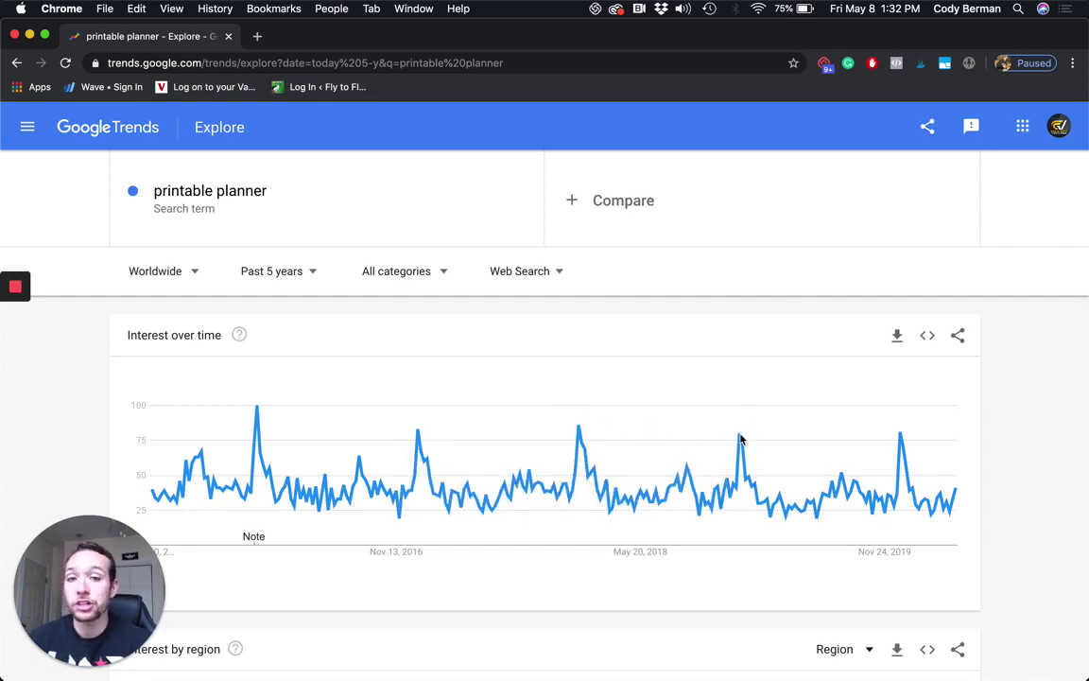
scroll(656, 454, "down", 2)
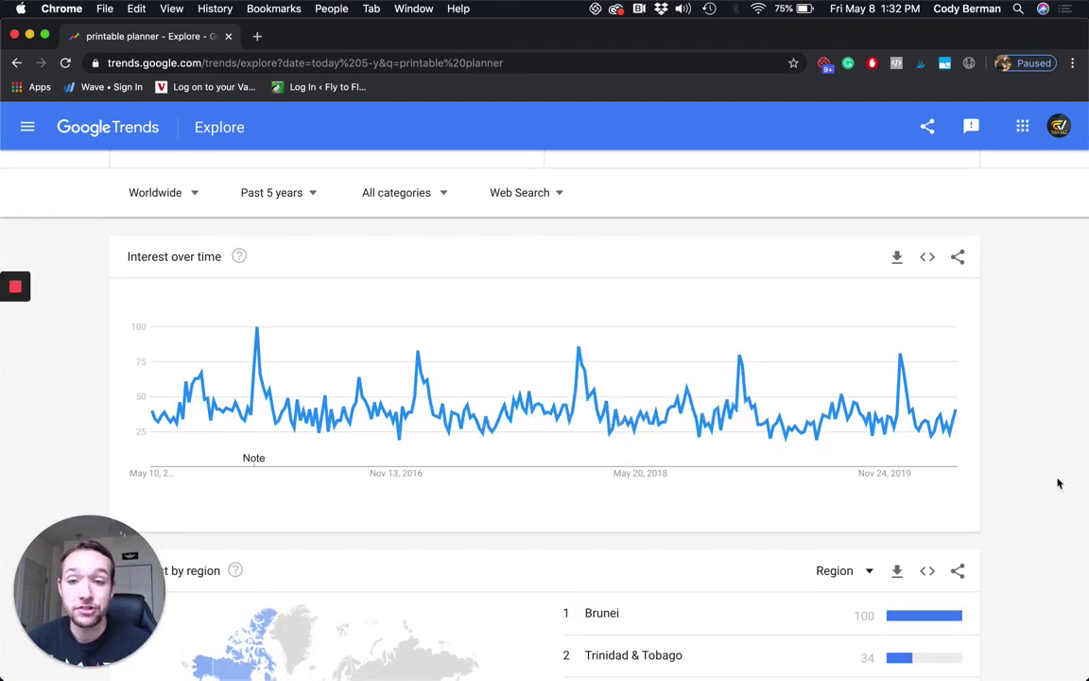
scroll(1058, 483, "up", 2)
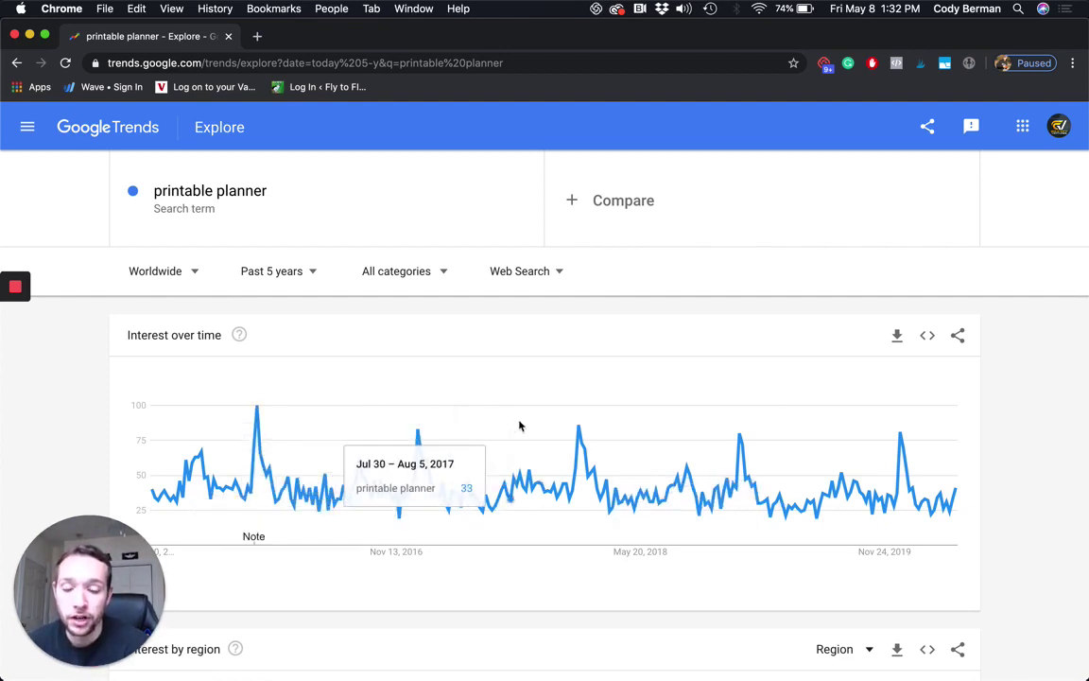
scroll(620, 437, "down", 2)
scroll(620, 438, "up", 2)
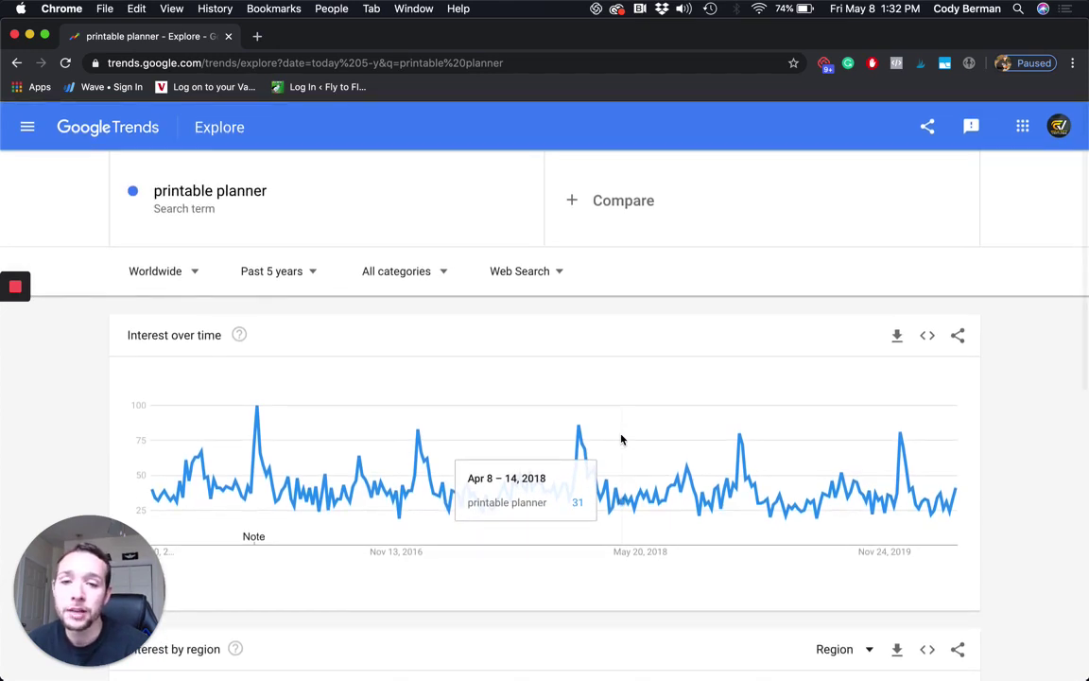
scroll(621, 438, "down", 5)
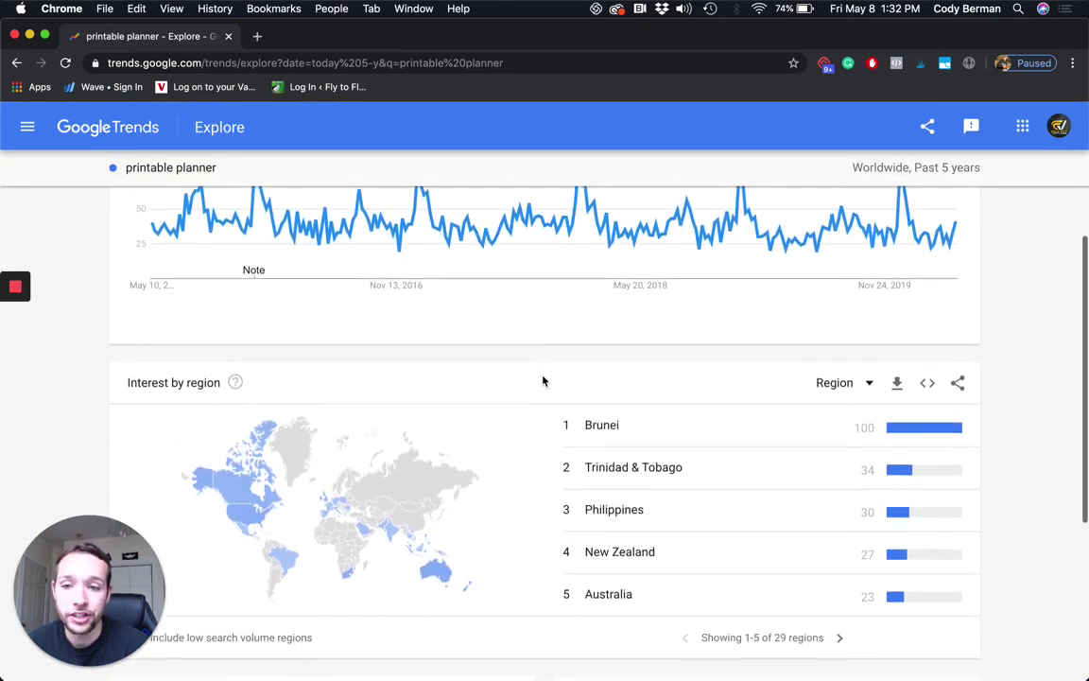
Step: Page through all the rising related queries for printable planner and return to the first page of the list
scroll(543, 380, "down", 2)
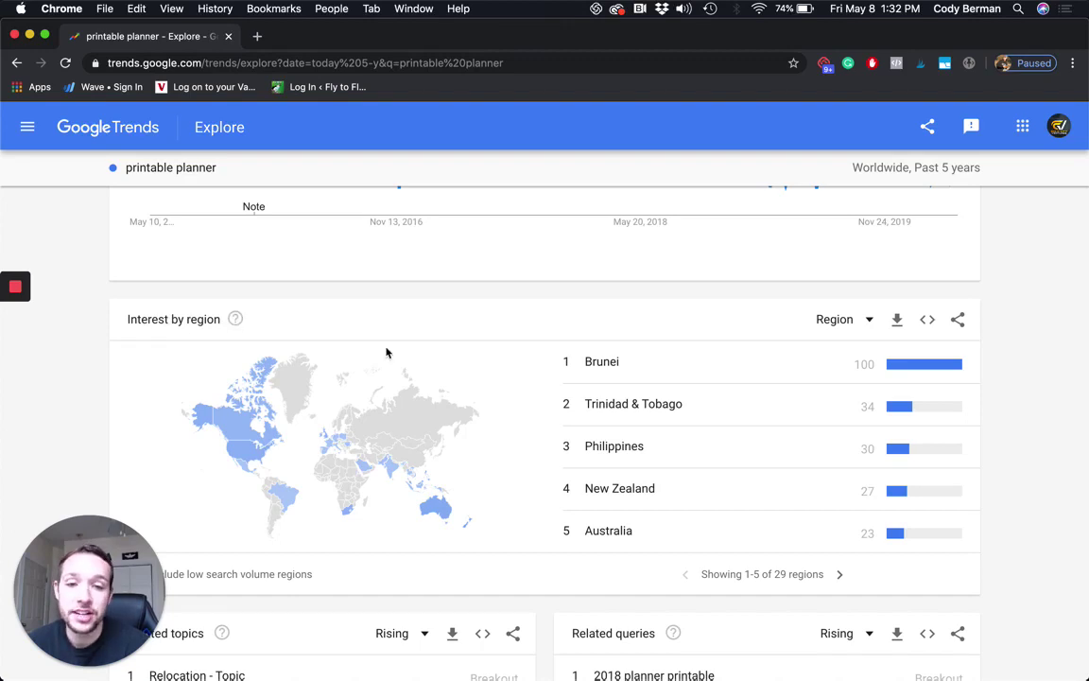
scroll(510, 374, "down", 2)
scroll(513, 377, "down", 2)
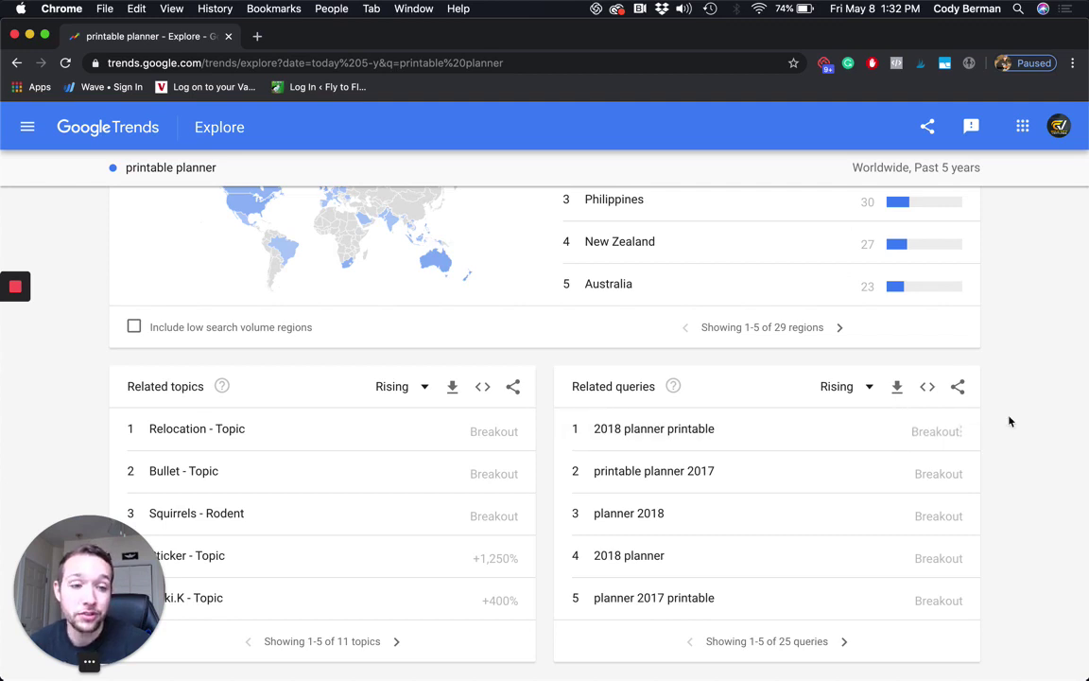
left_click(844, 641)
left_click(846, 641)
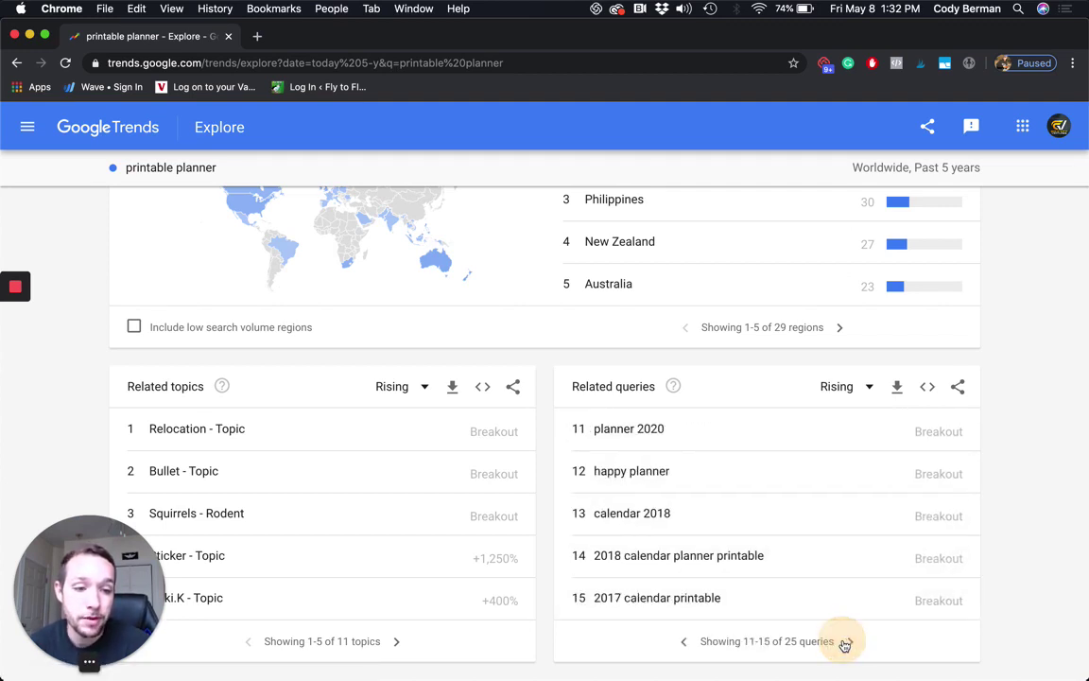
left_click(846, 641)
left_click(846, 641)
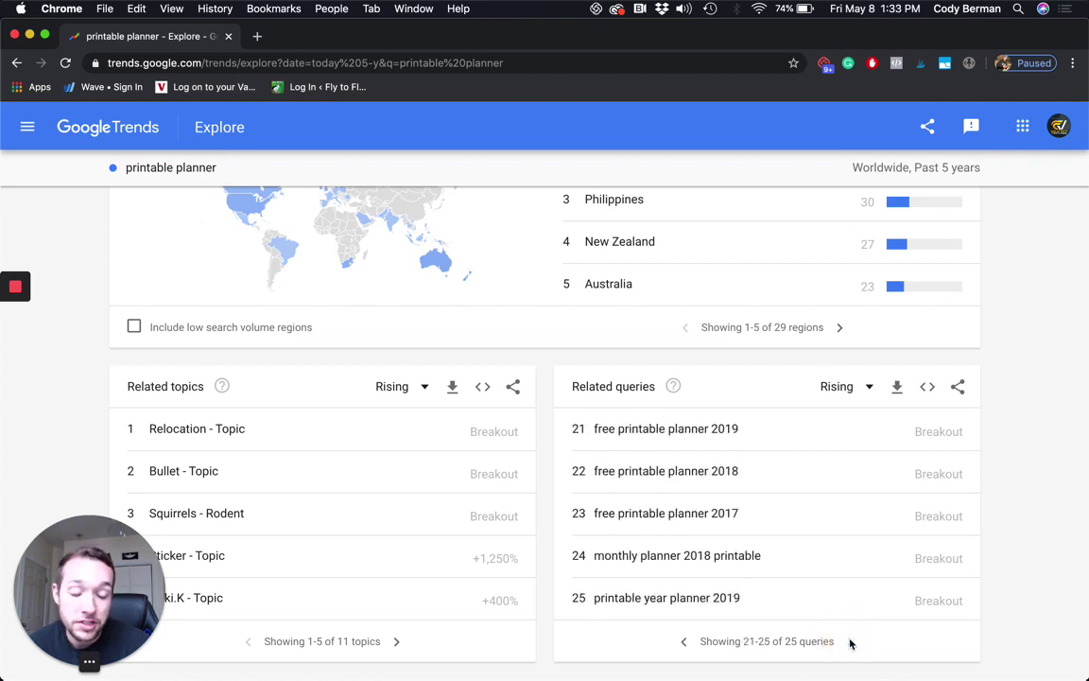
left_click(683, 642)
left_click(683, 643)
left_click(684, 643)
left_click(684, 643)
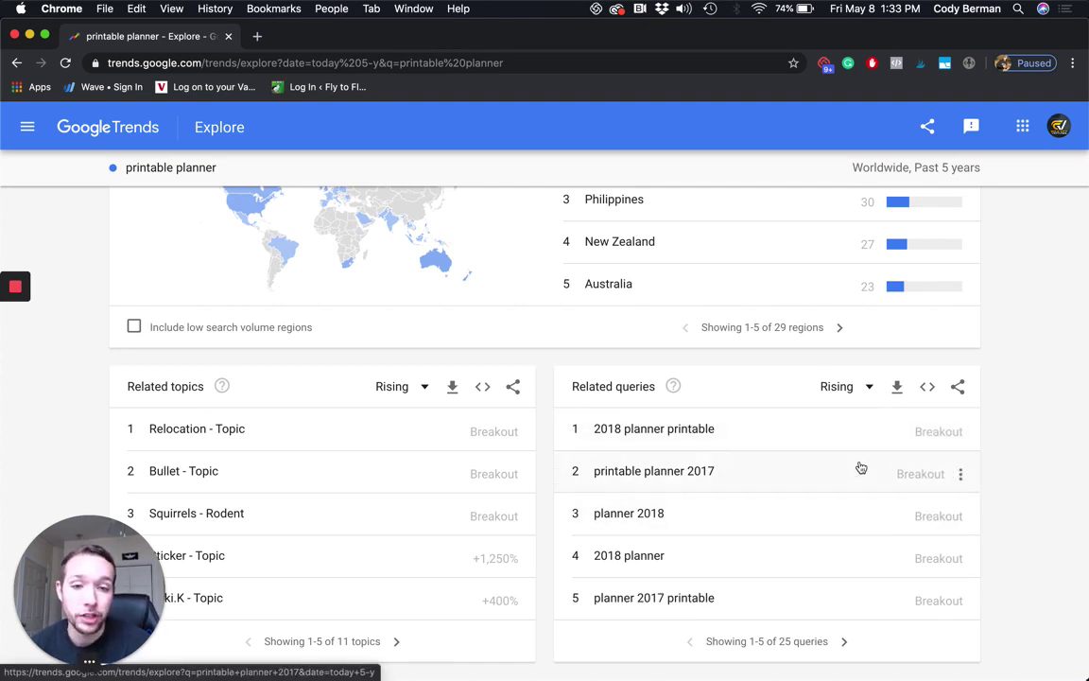
Step: Switch both the related topics and the related queries for printable planner to the Top ranking
left_click(416, 392)
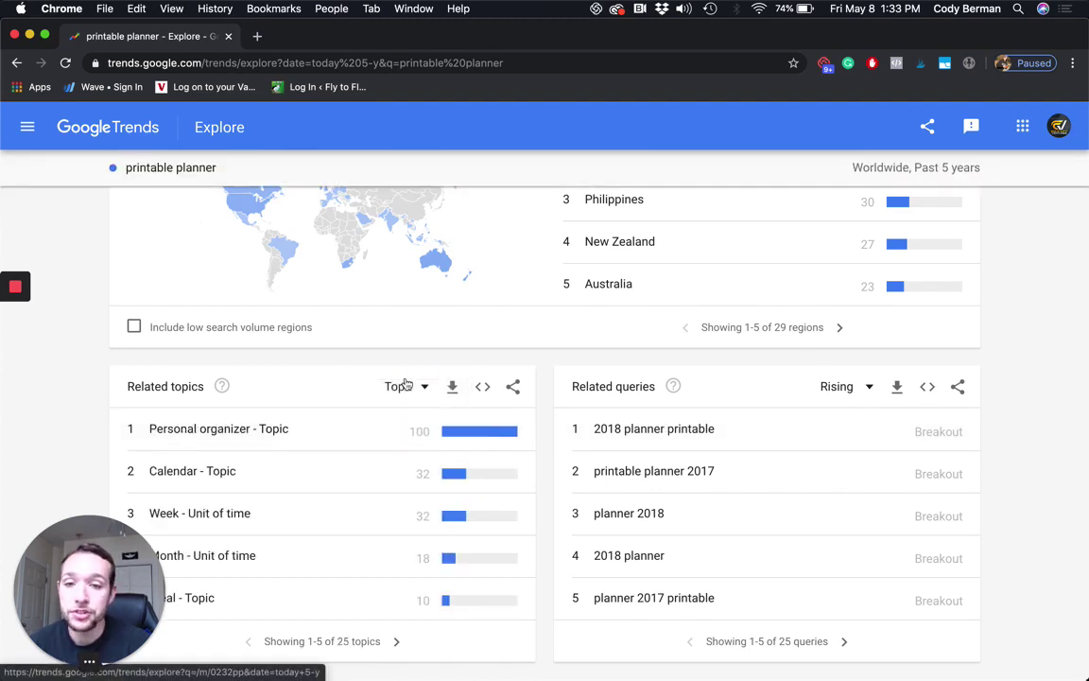
left_click(837, 388)
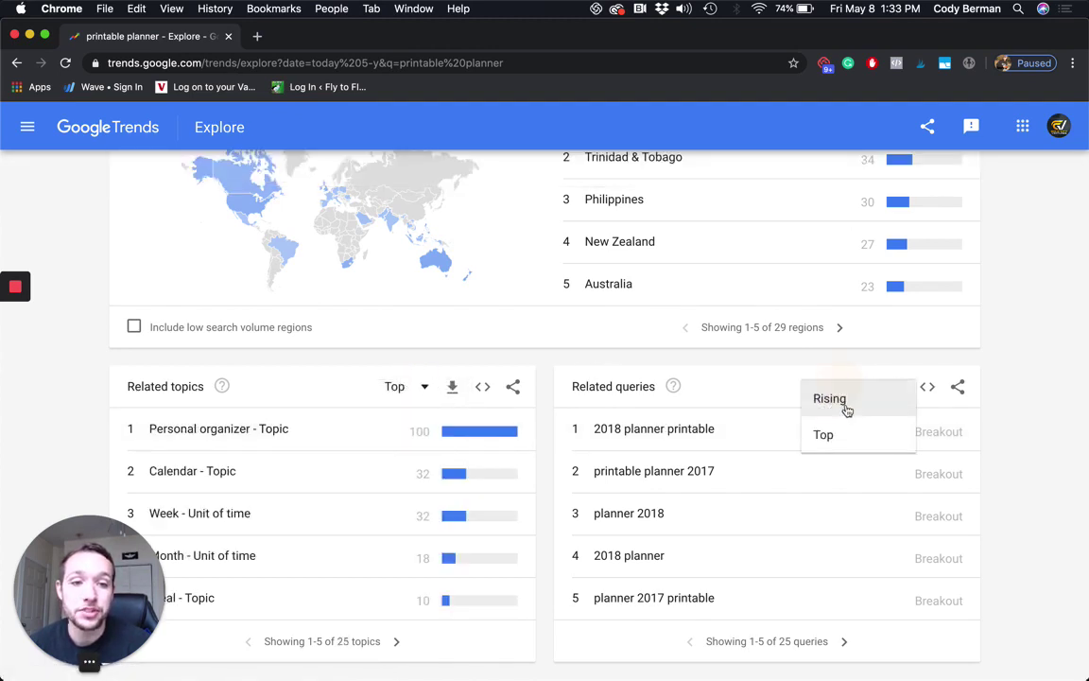
left_click(823, 434)
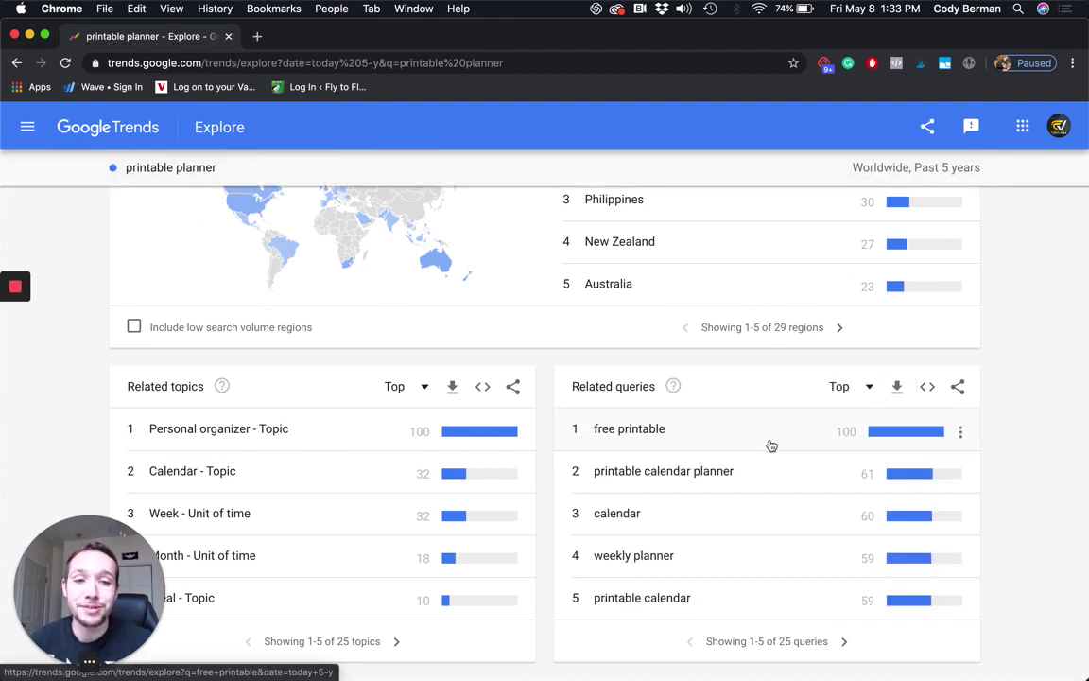
Step: Set the related queries and the related topics back to the Rising ranking
left_click(853, 390)
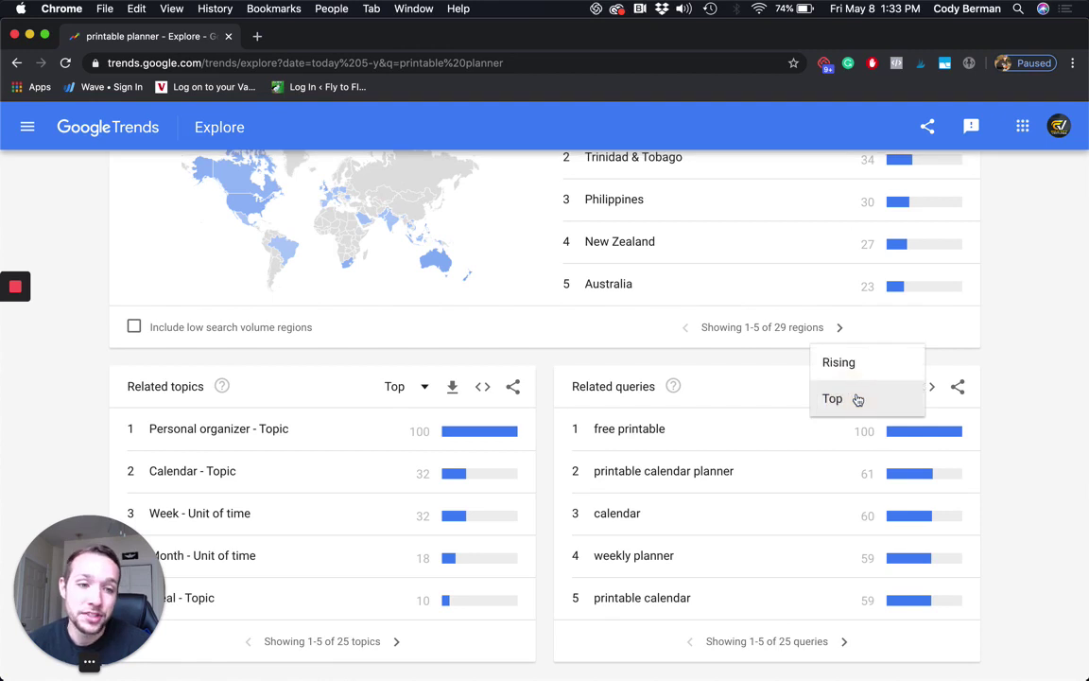
left_click(856, 365)
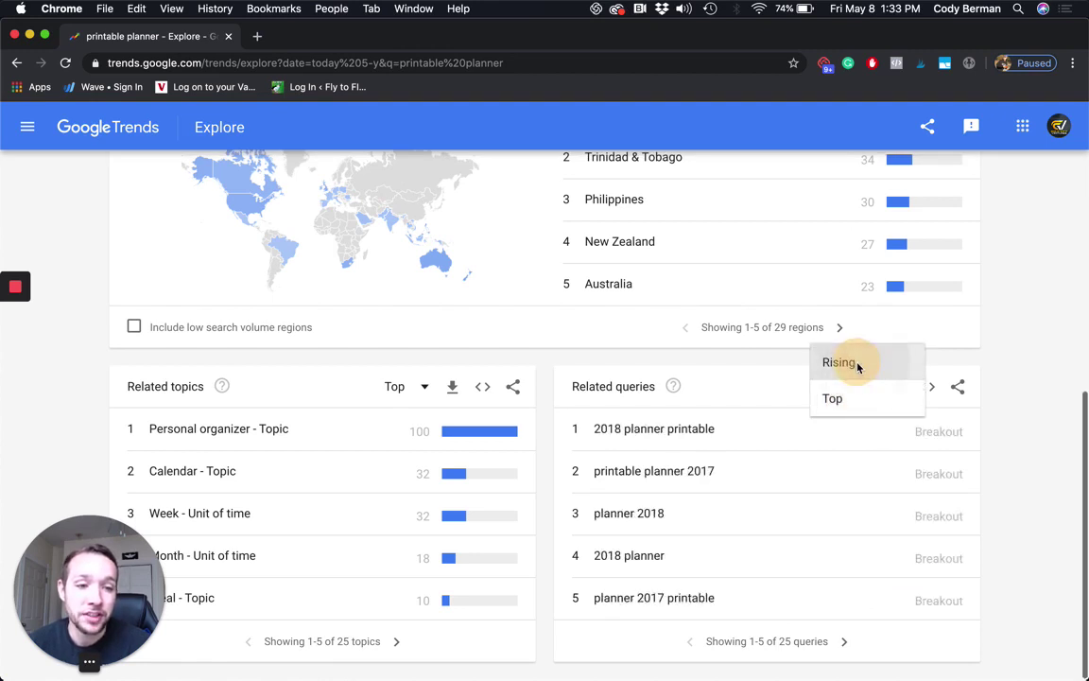
left_click(416, 387)
left_click(407, 363)
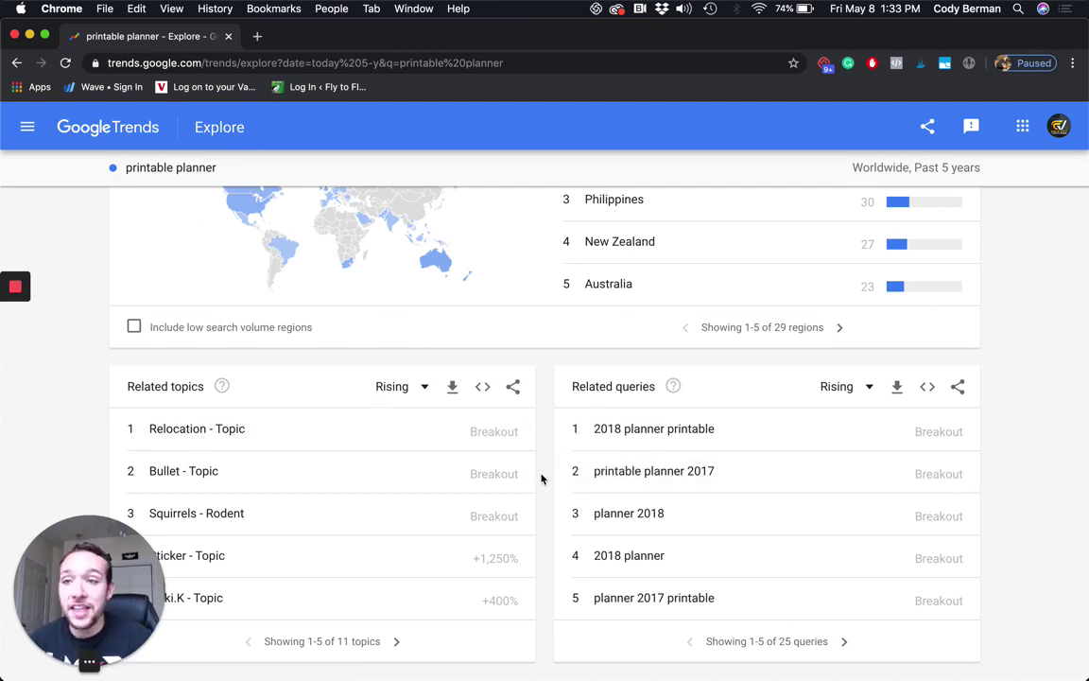
Step: Add the search term "digital planner" as a comparison to printable planner
scroll(541, 479, "up", 10)
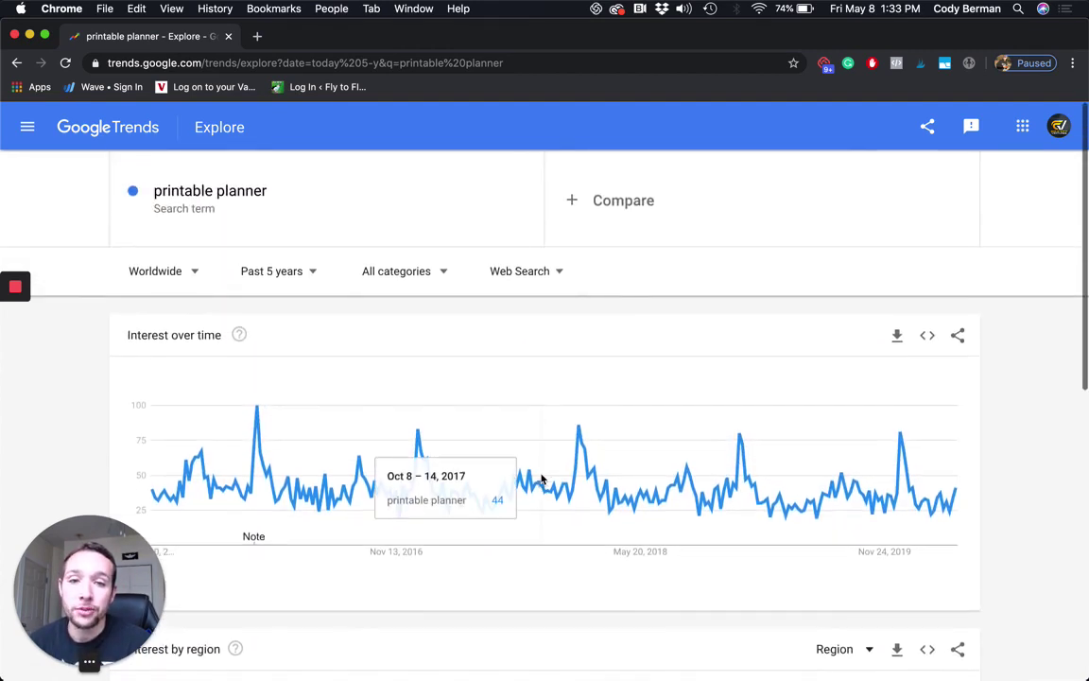
left_click(626, 201)
type("di")
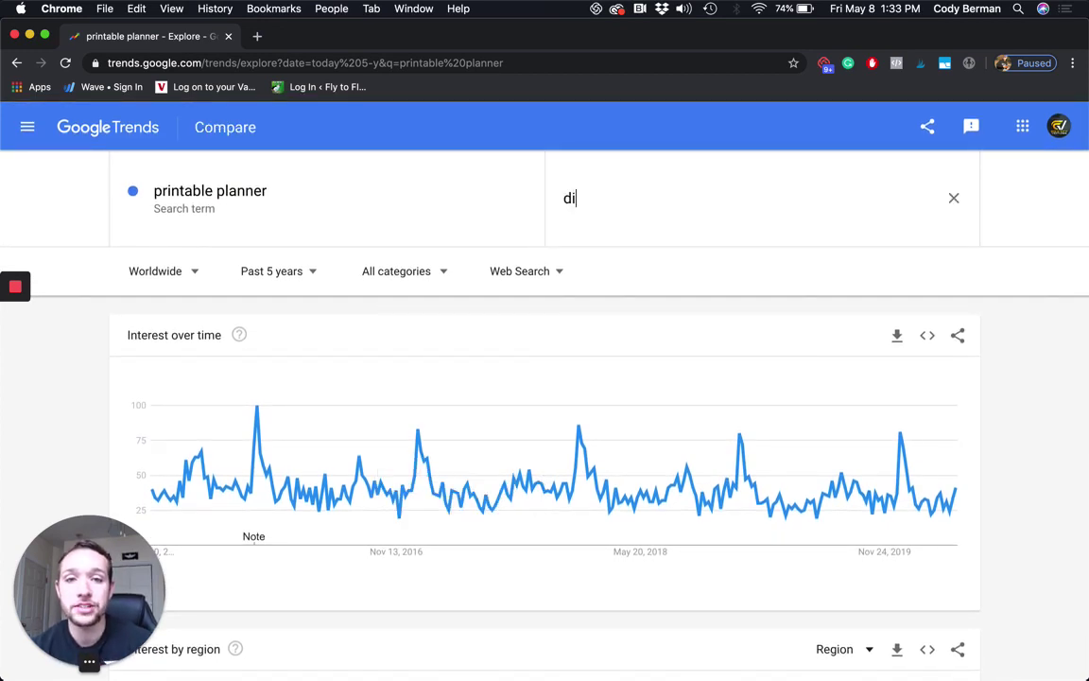
type("gital pla")
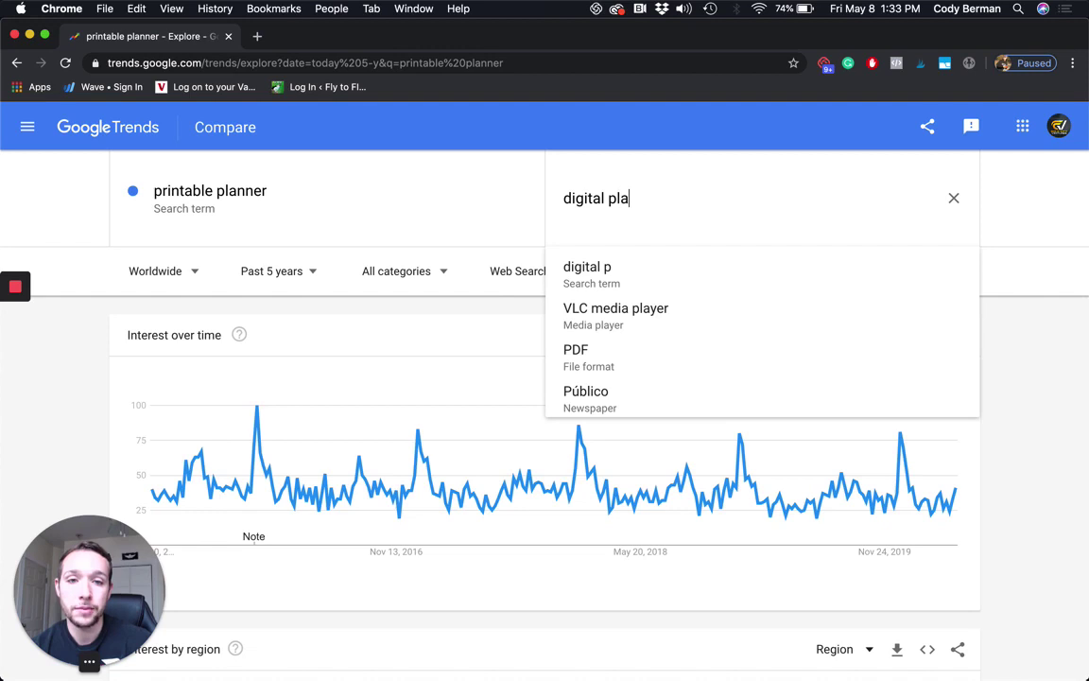
type("nner")
key("Return")
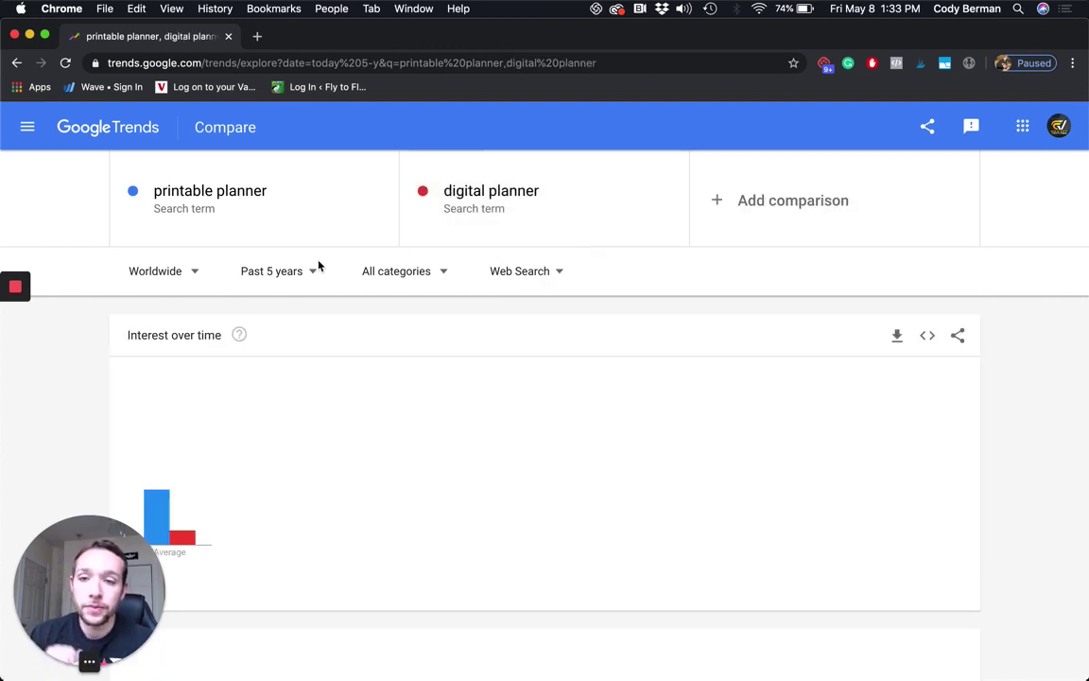
Step: Set the time range to Past 12 months and examine the interest in printable planner versus digital planner
left_click(280, 273)
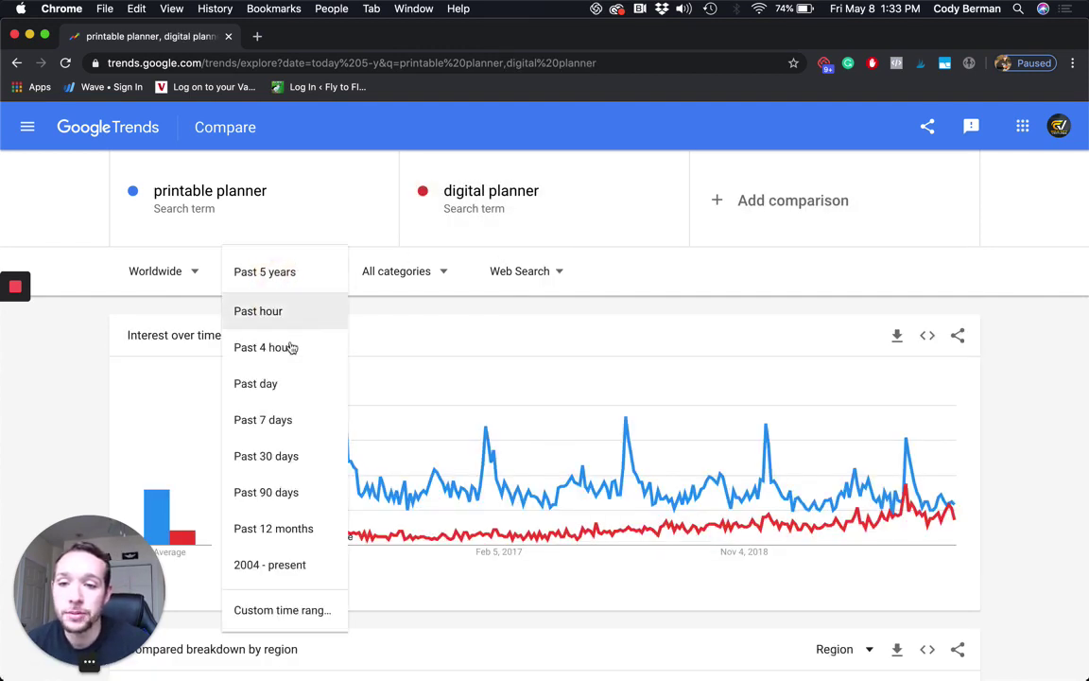
left_click(279, 529)
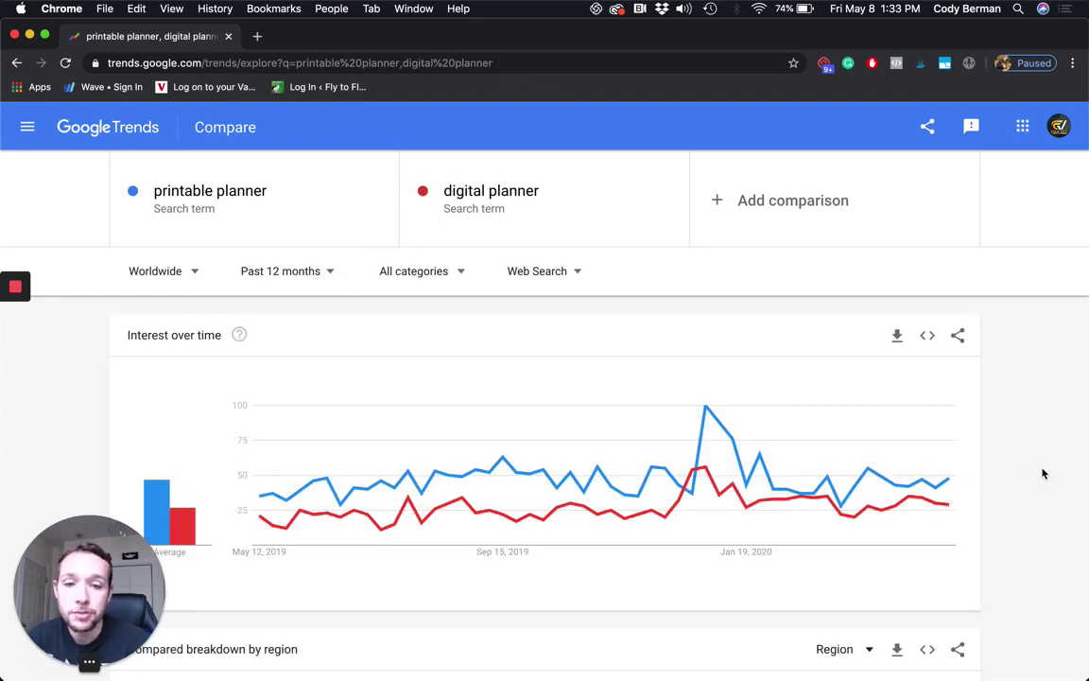
scroll(1019, 470, "down", 1)
scroll(953, 467, "up", 1)
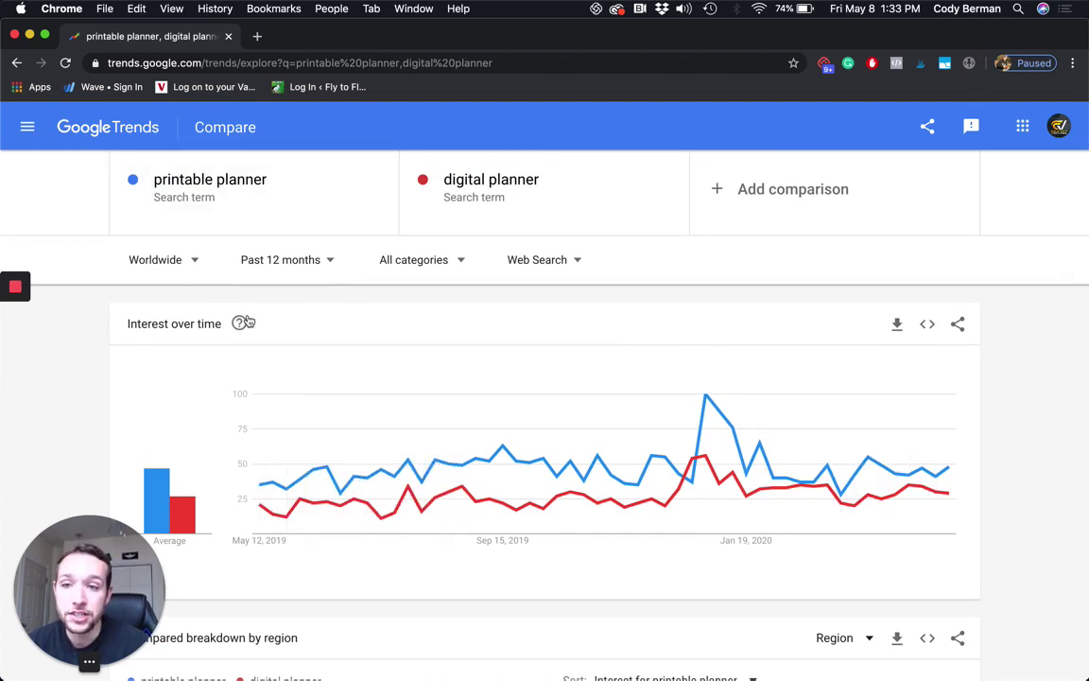
scroll(286, 488, "down", 1)
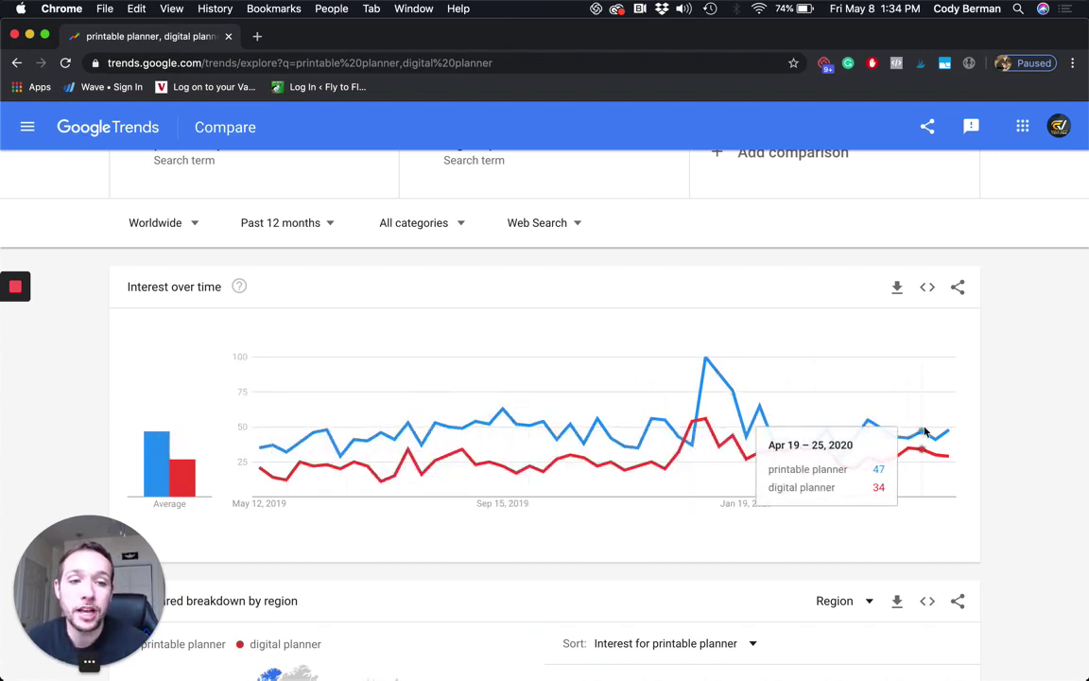
scroll(941, 441, "up", 1)
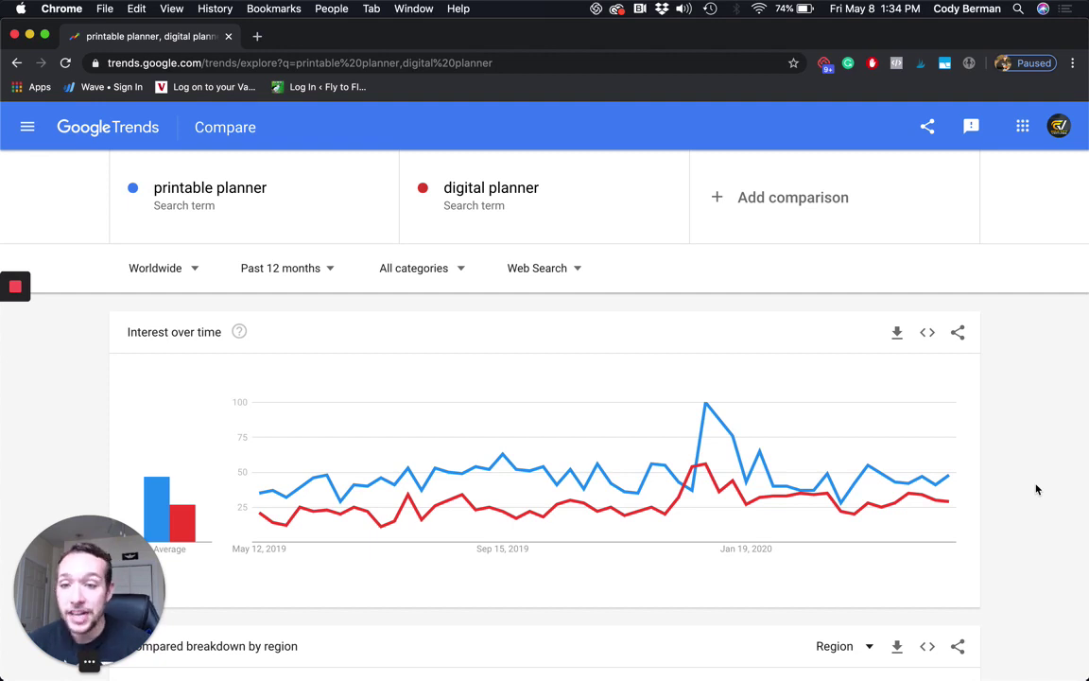
Step: Change the comparison's time range to Past 5 years and examine how interest in both planner terms develops
left_click(316, 273)
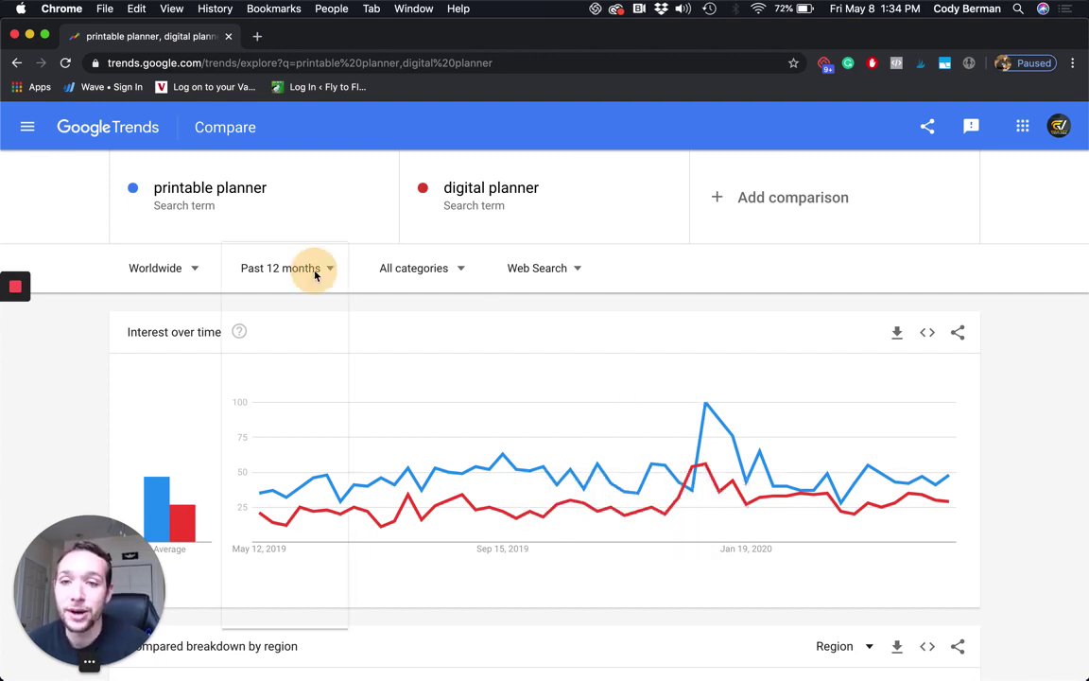
left_click(273, 524)
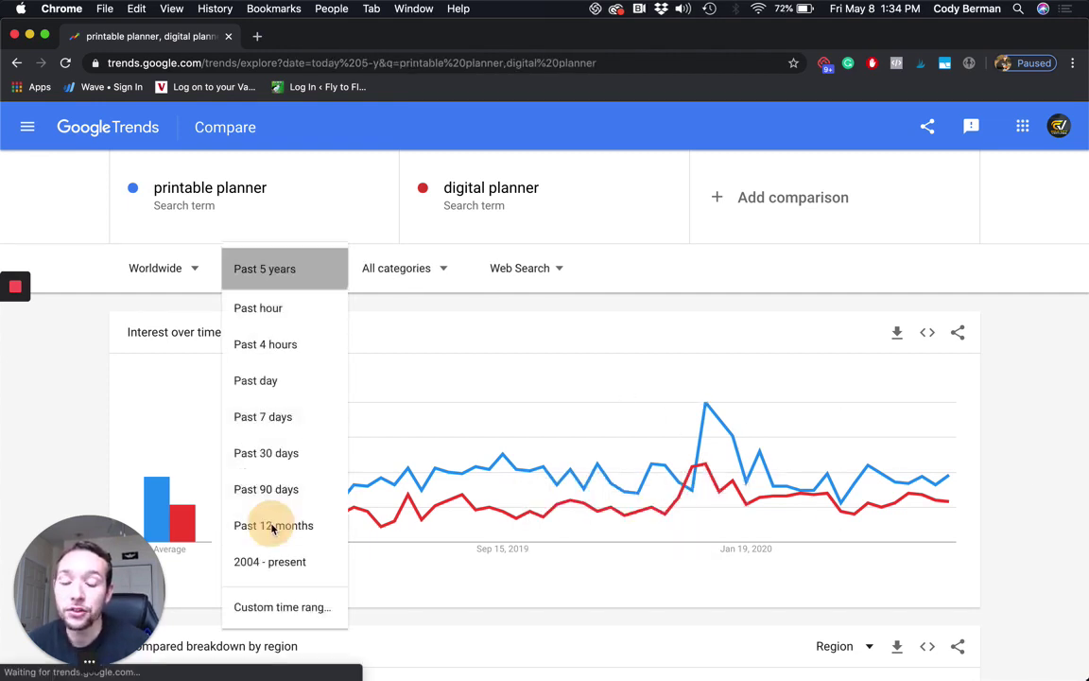
scroll(1030, 517, "down", 1)
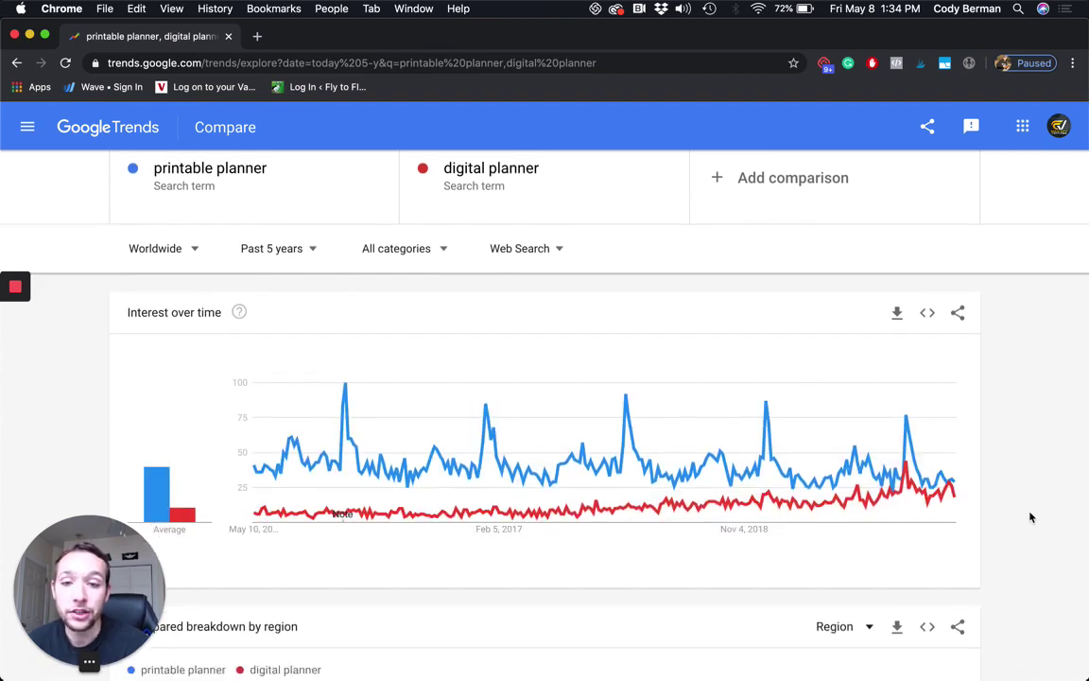
scroll(1030, 517, "down", 1)
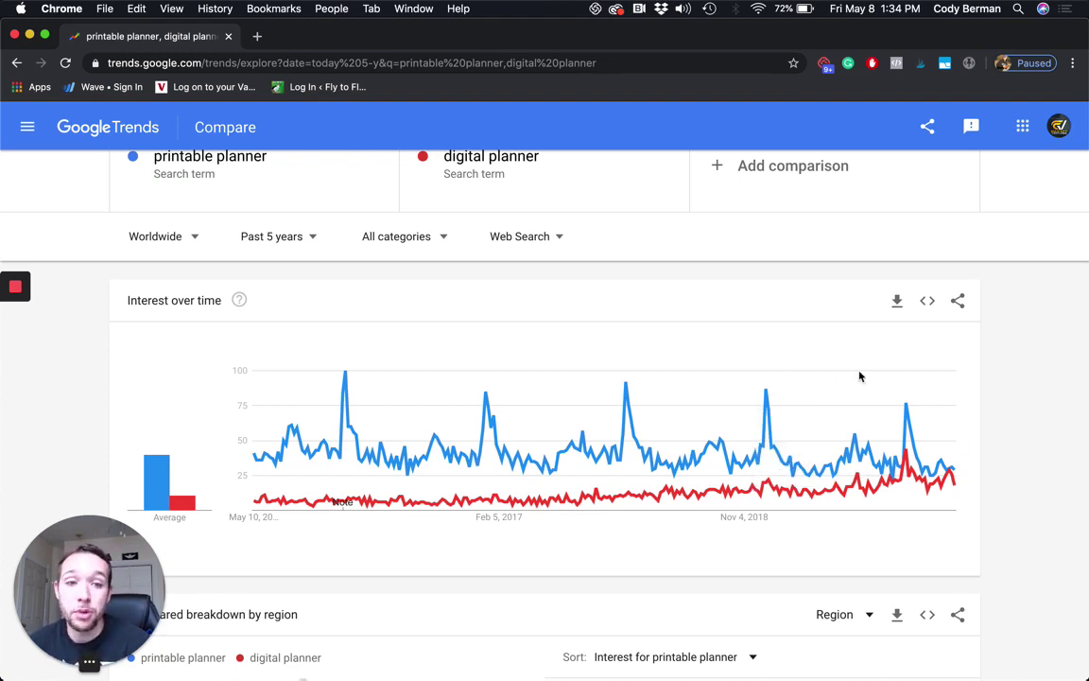
Step: Switch the planner comparison's time range to Past 12 months and back to Past 5 years
scroll(955, 442, "up", 1)
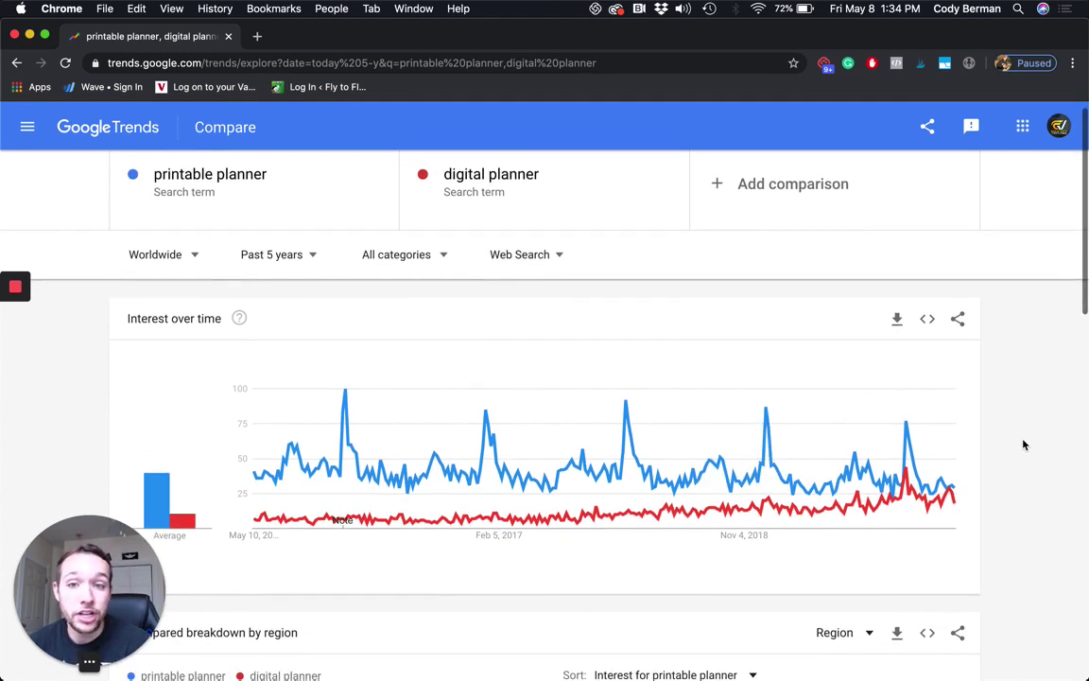
left_click(301, 254)
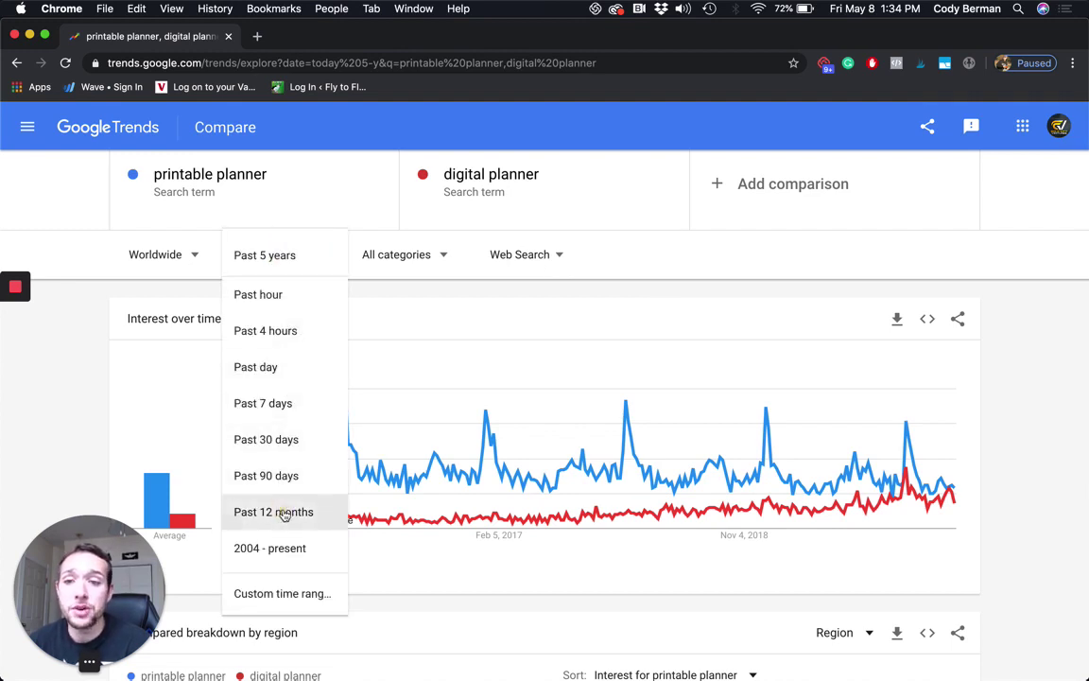
left_click(286, 513)
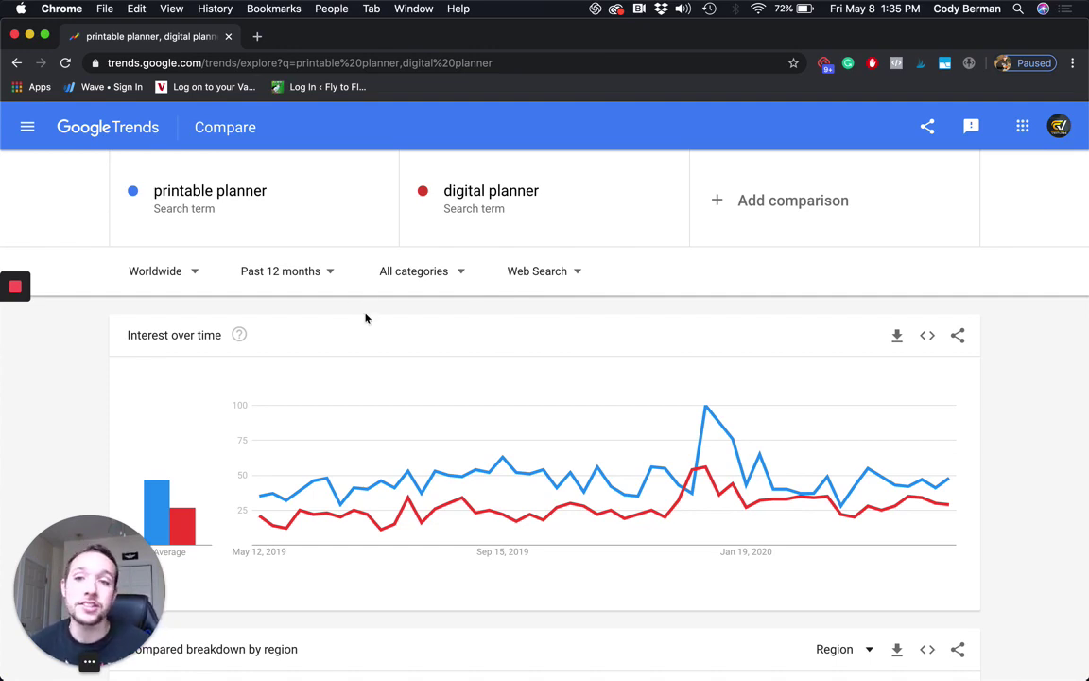
left_click(309, 274)
left_click(268, 530)
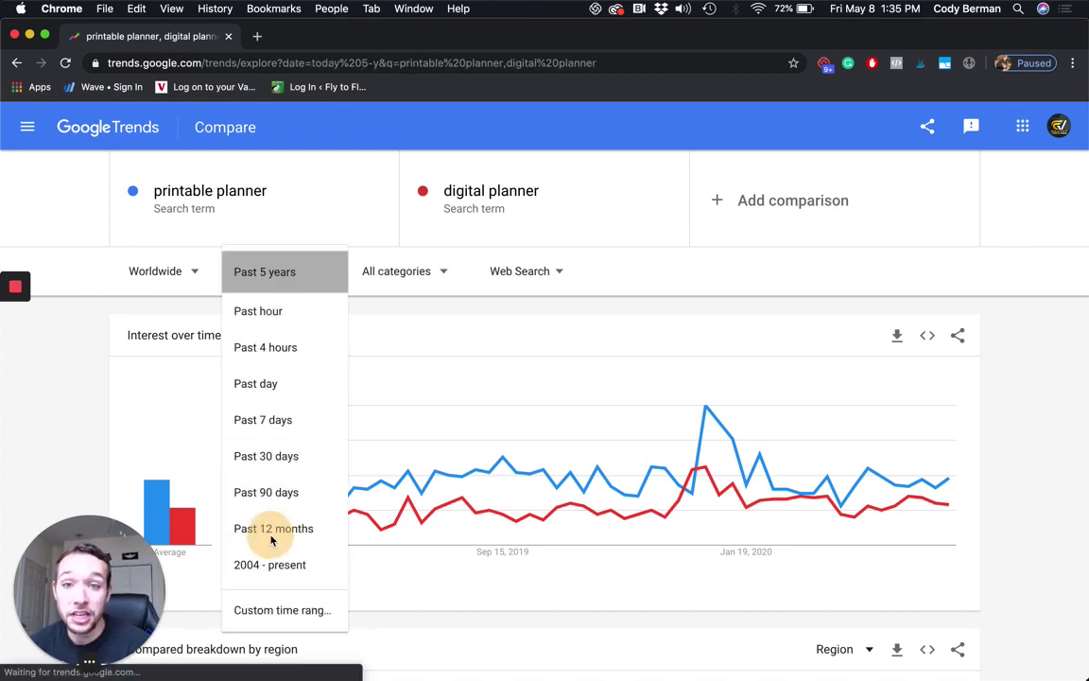
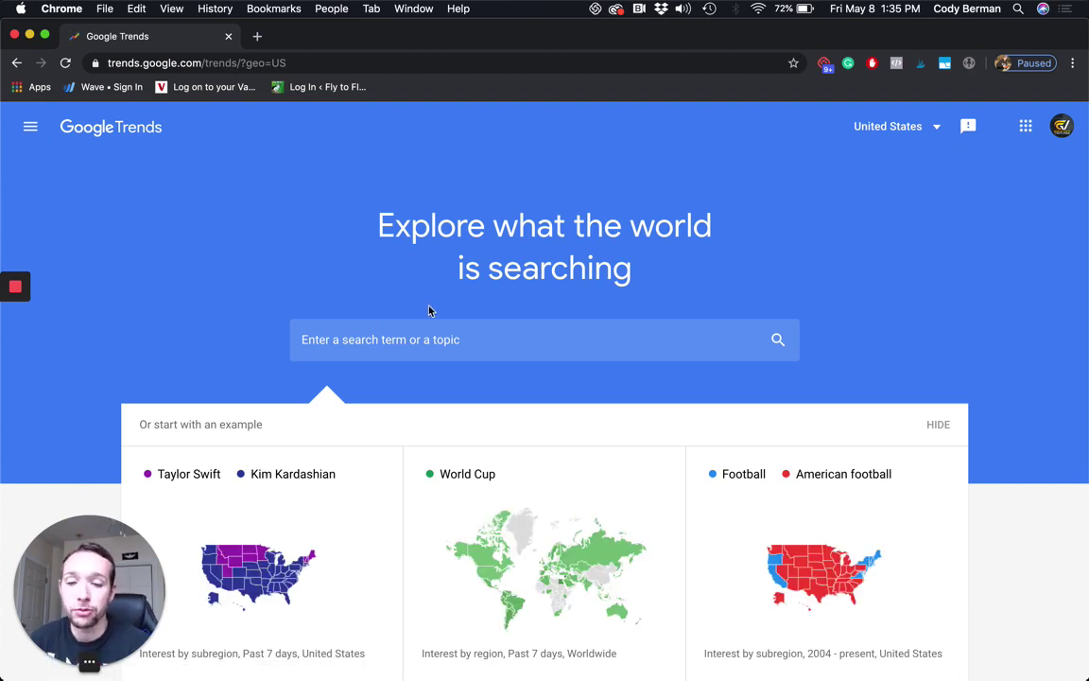
Step: Look up the search term "birthday invitation" from the start page and examine its interest over time
left_click(443, 338)
type("birthday invitat")
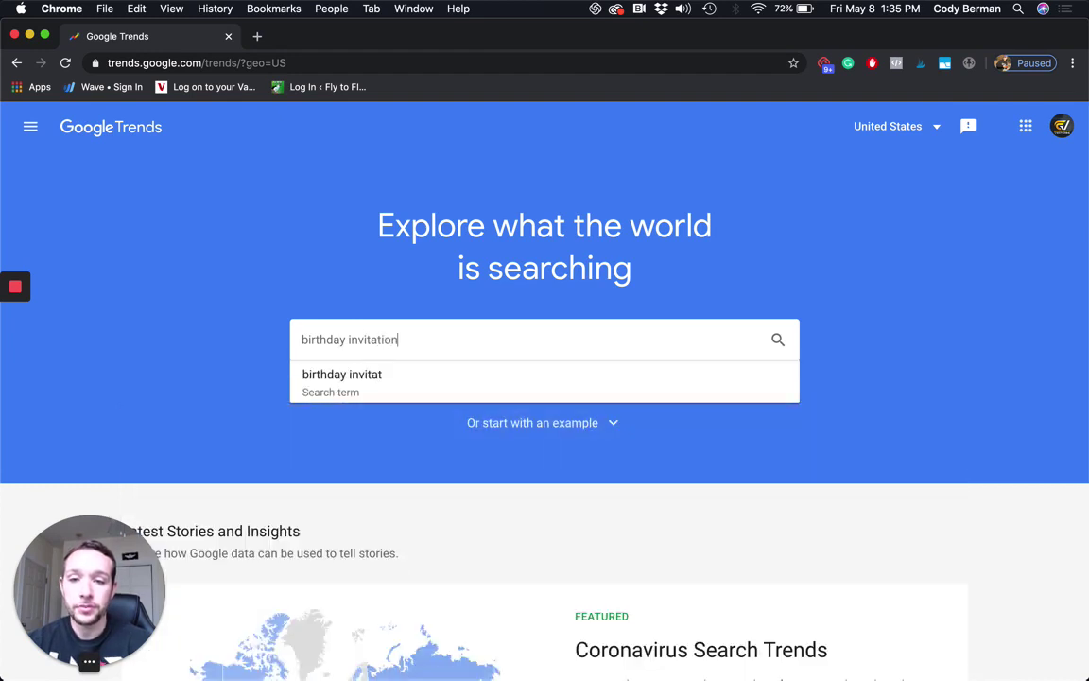
type("ion")
key("Return")
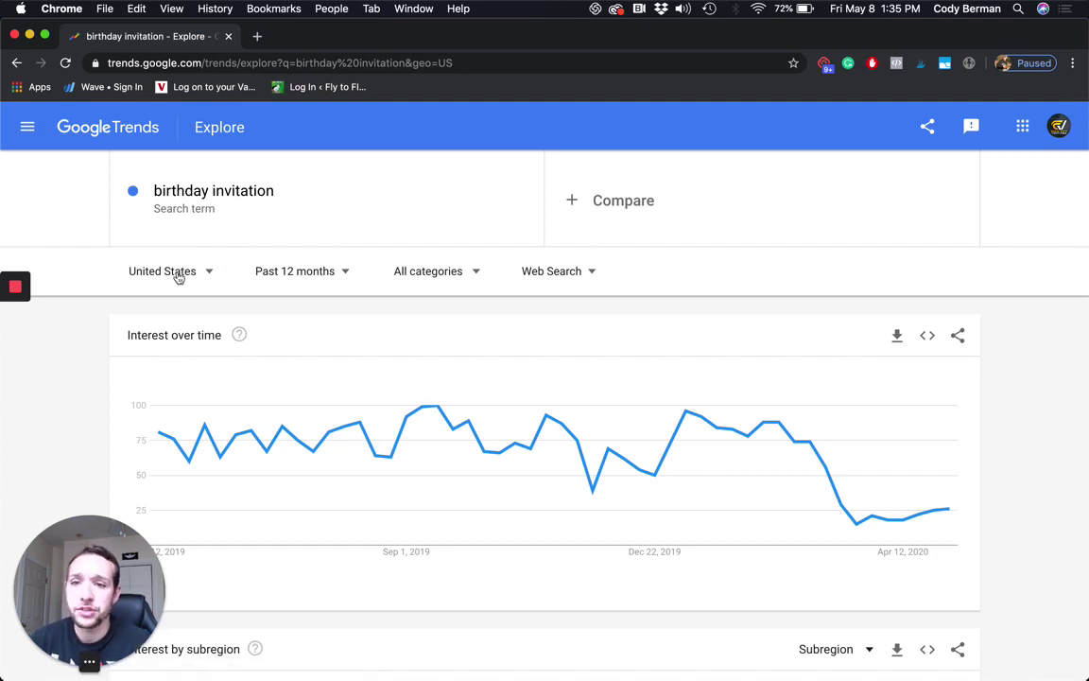
scroll(443, 349, "down", 1)
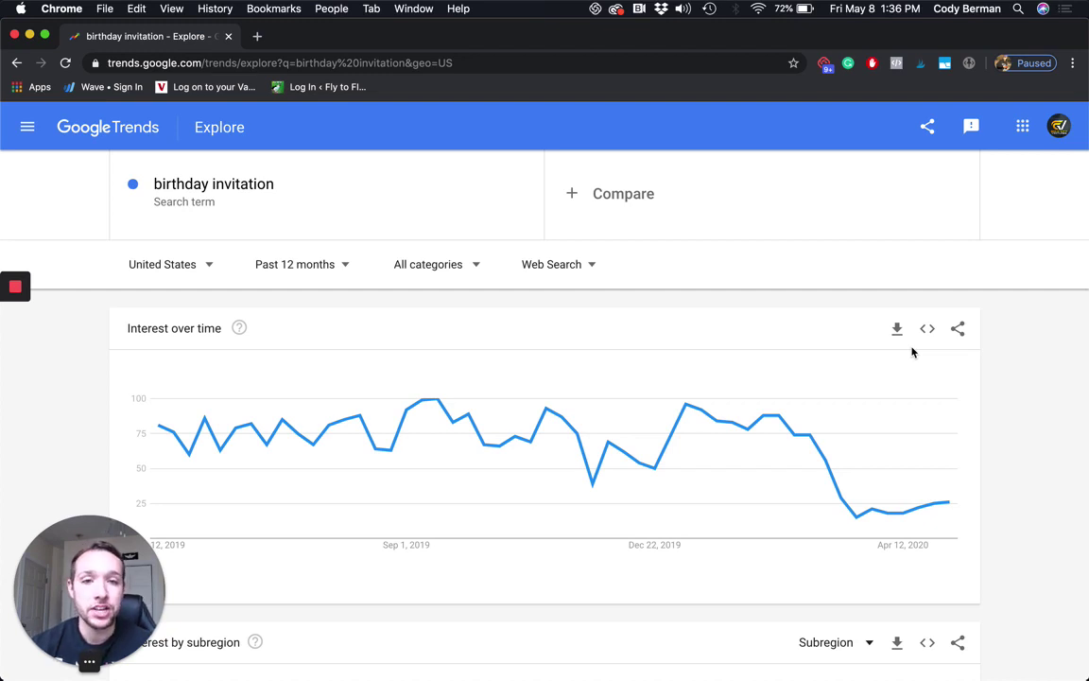
Step: Add the search term "wedding invitation" as a comparison to birthday invitation
left_click(641, 198)
type("wedding invitation")
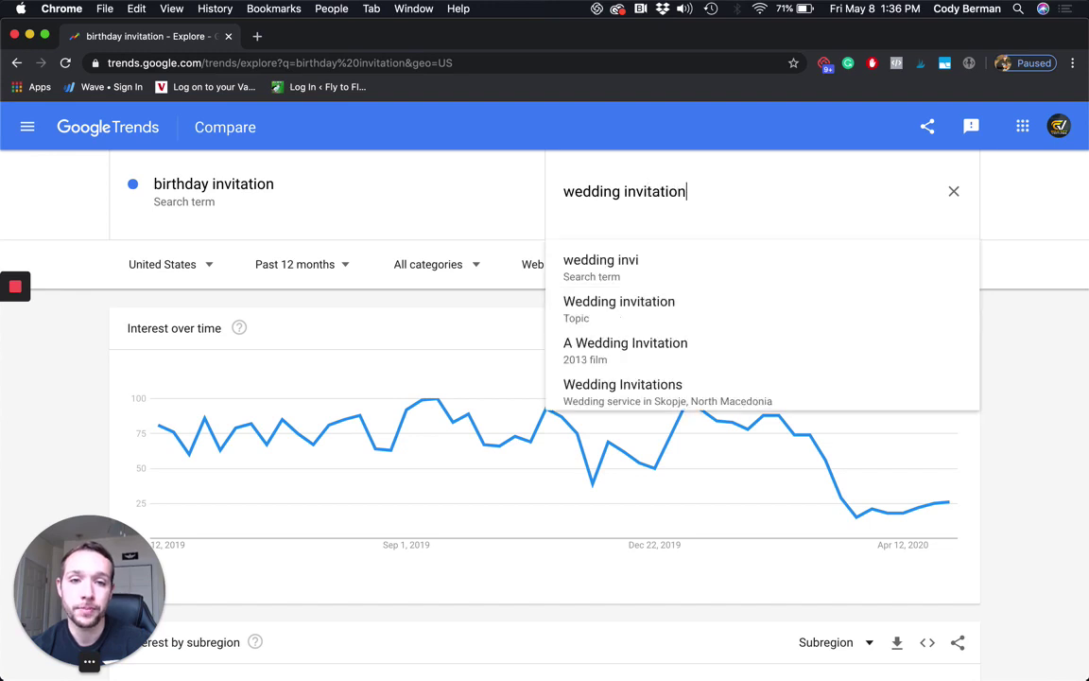
key("Return")
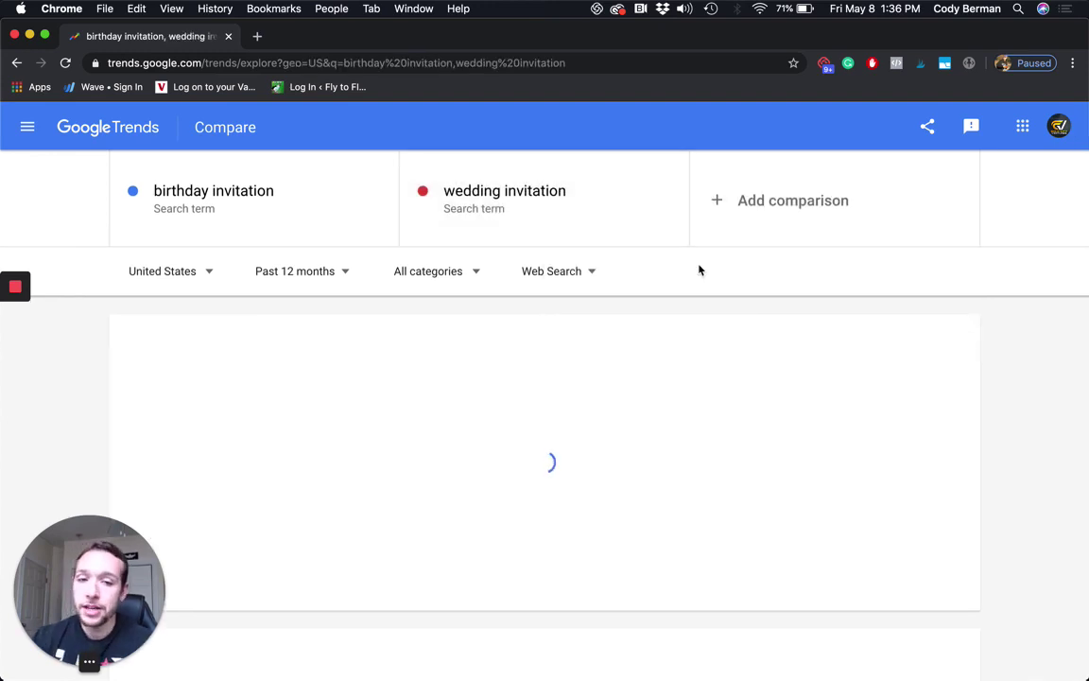
mouse_move(827, 434)
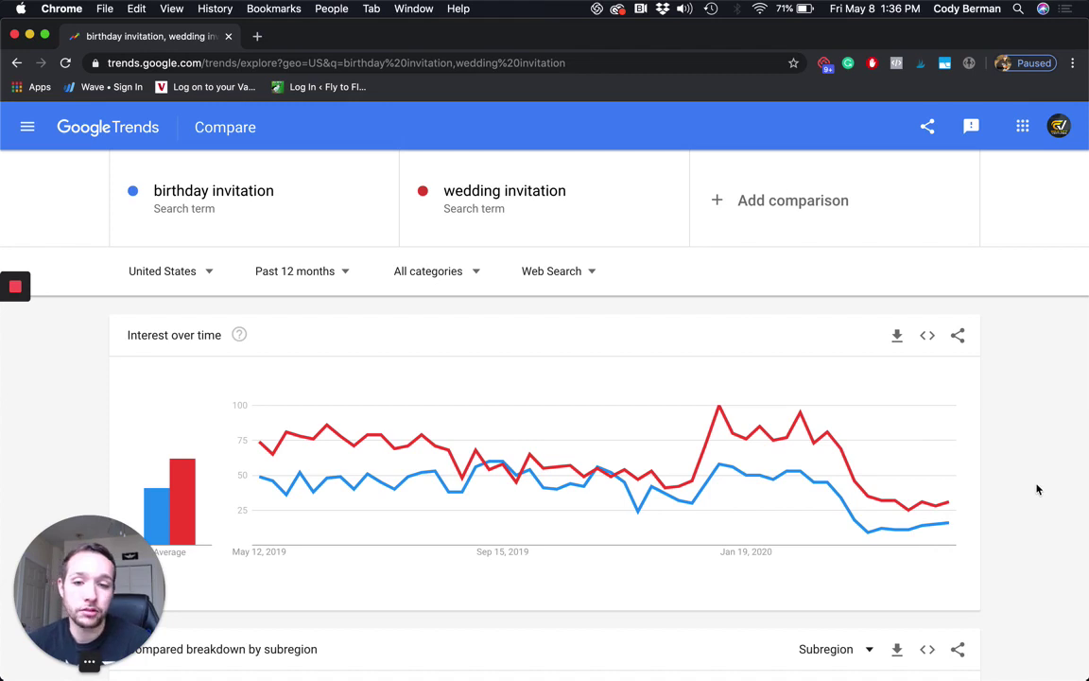
Step: Set the invitation comparison's time range to Past 5 years and examine the seasonal swings in interest for both terms
left_click(301, 271)
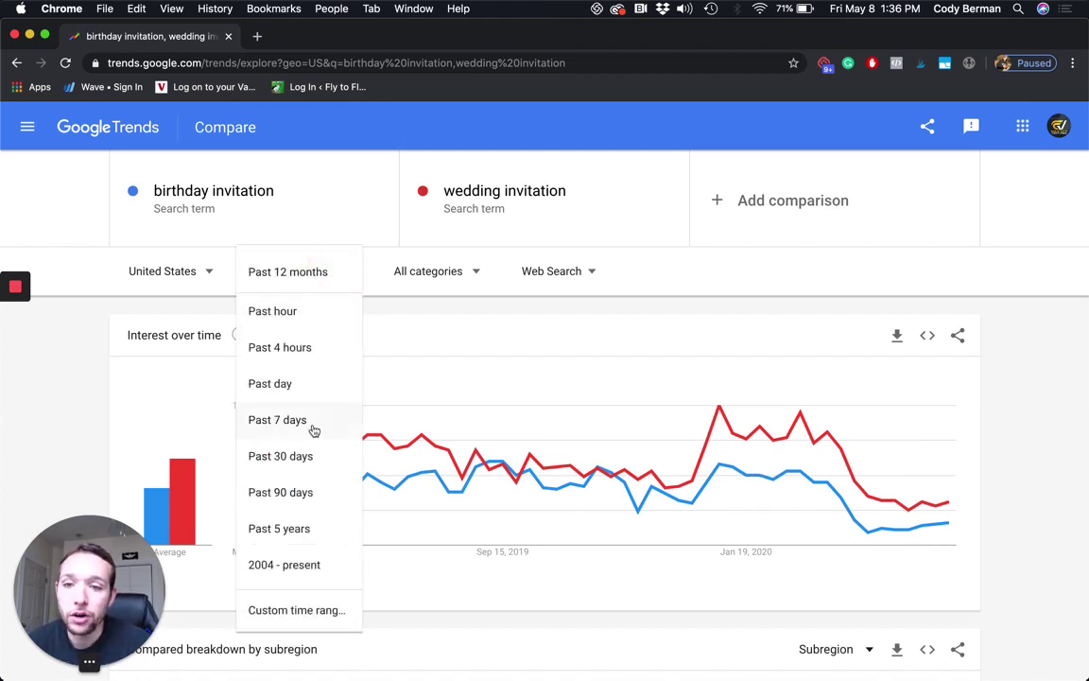
left_click(282, 527)
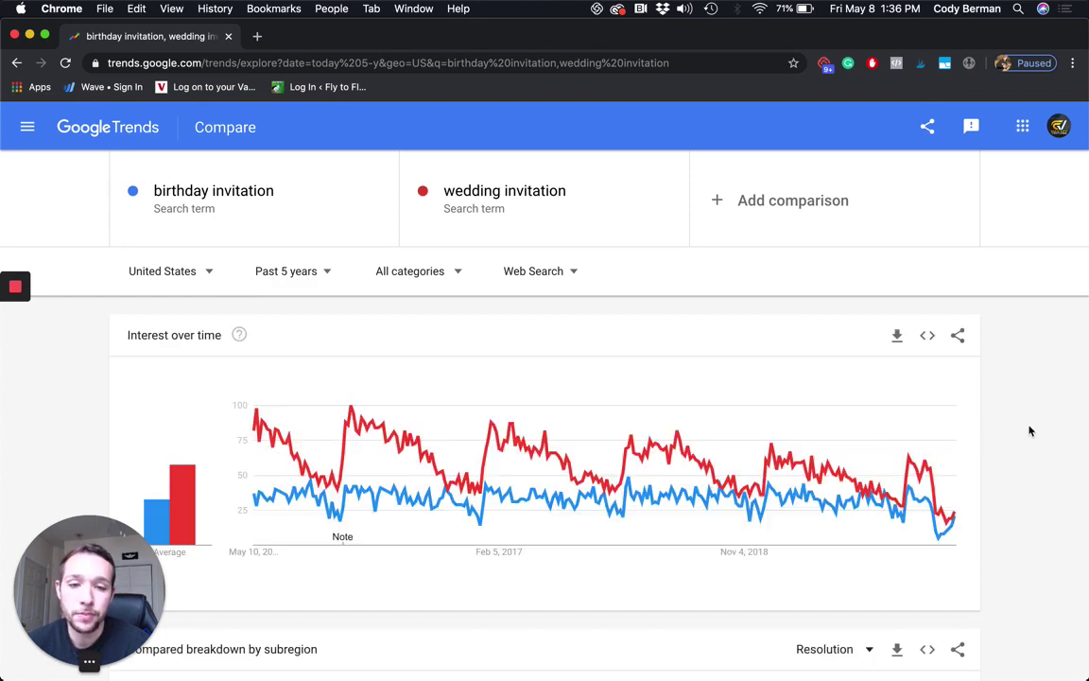
scroll(1035, 454, "down", 1)
scroll(1040, 466, "up", 1)
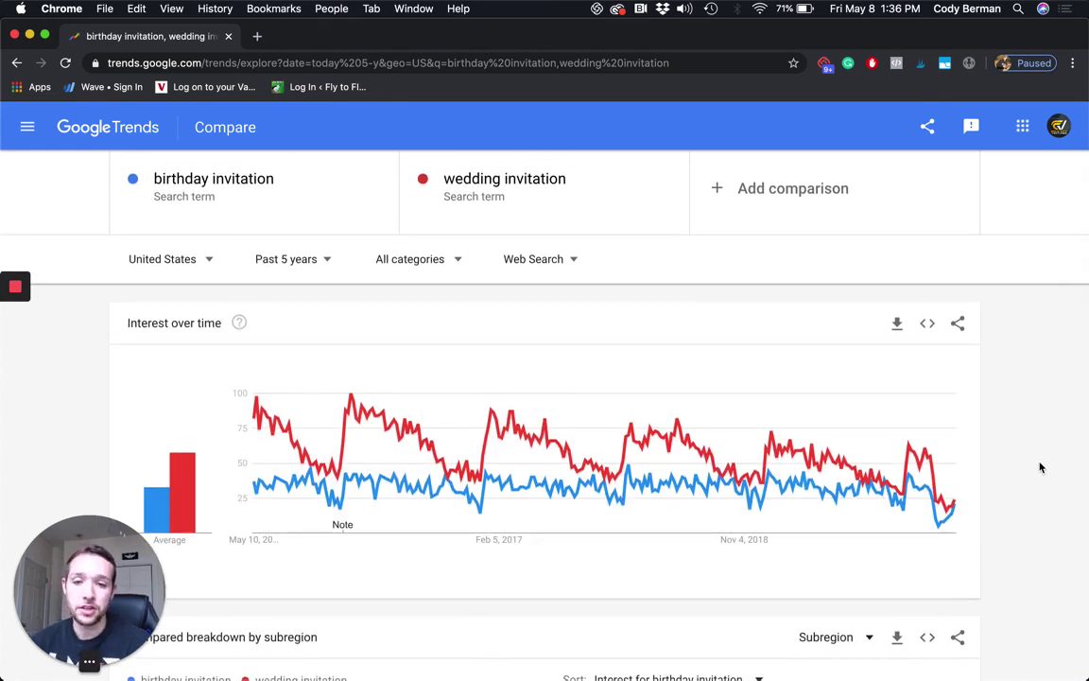
mouse_move(955, 454)
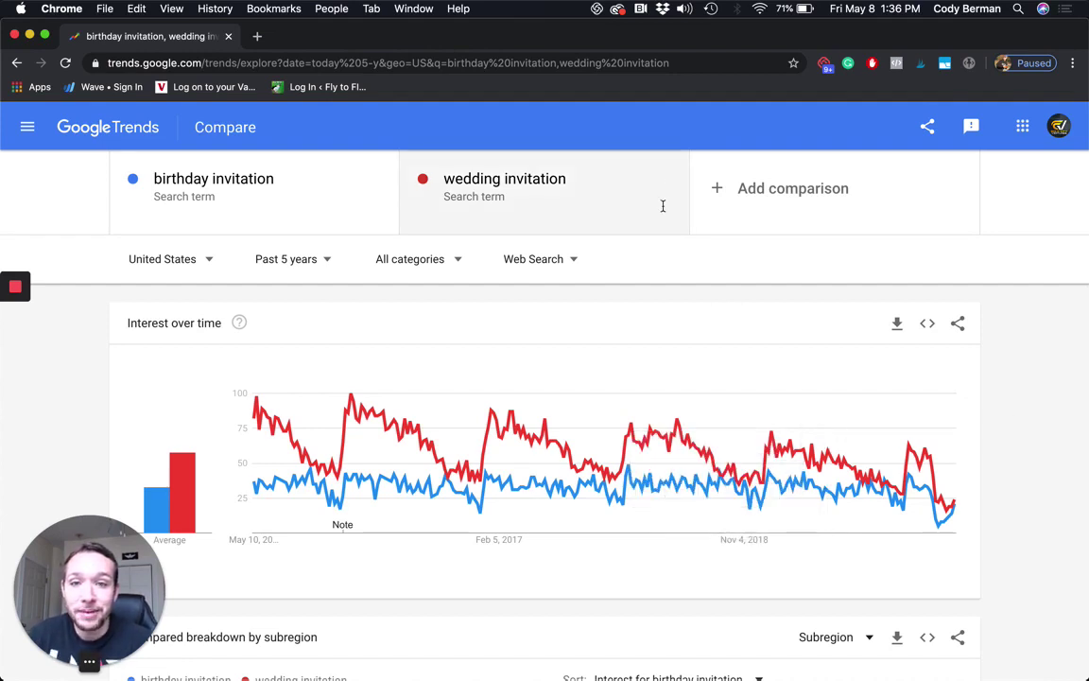
mouse_move(353, 405)
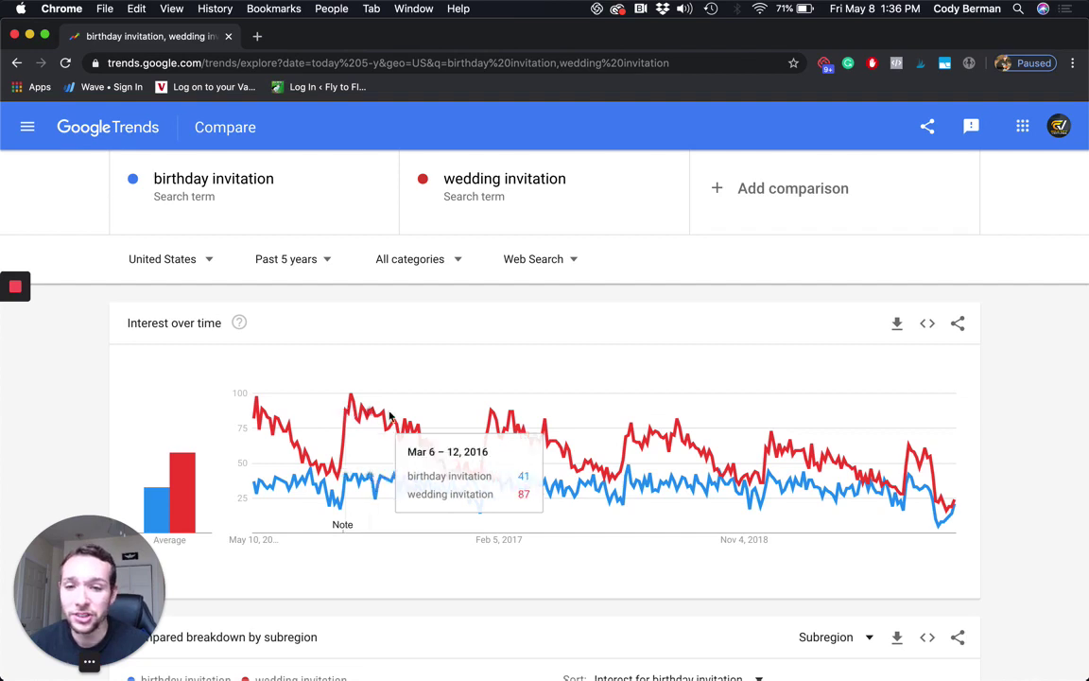
mouse_move(406, 427)
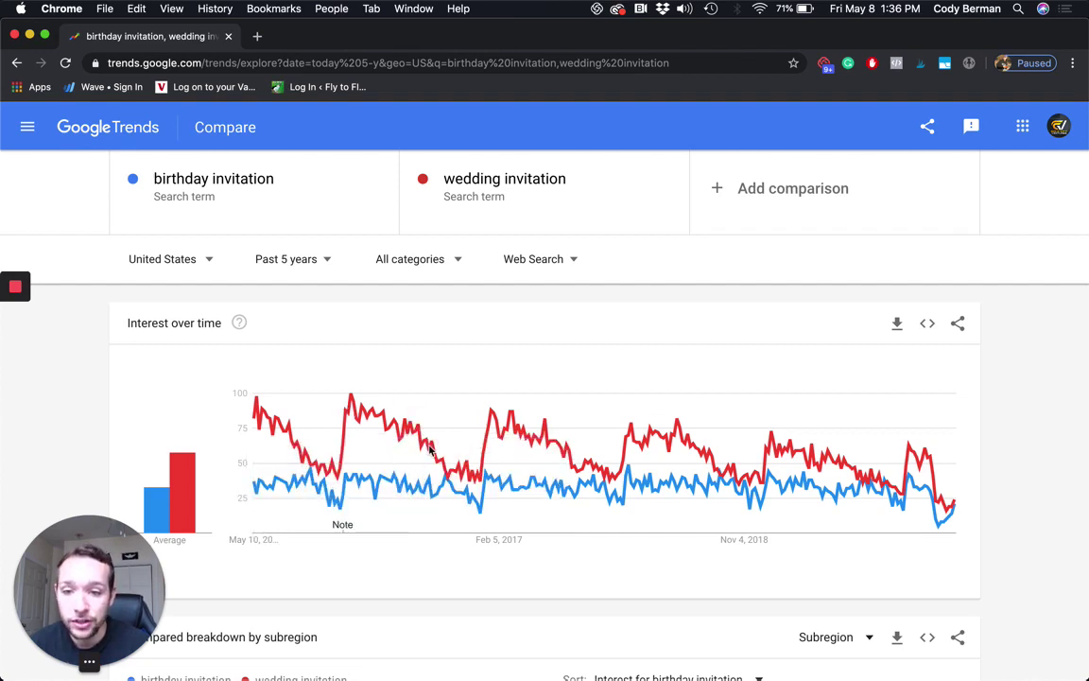
mouse_move(328, 475)
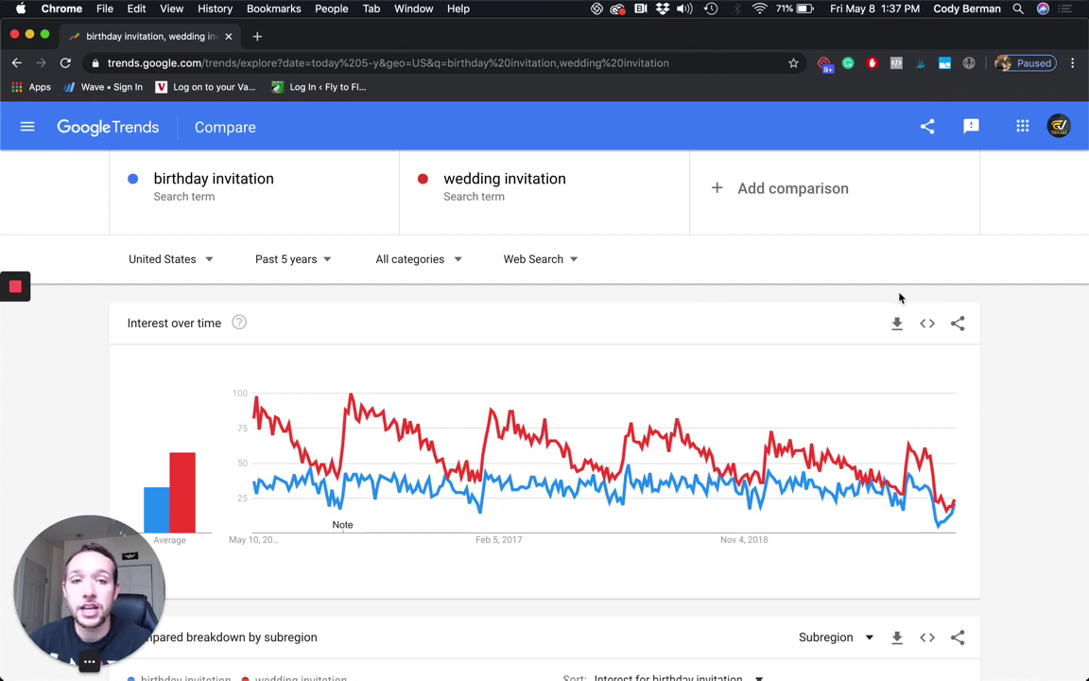
Step: Add the search term "party invitation" as a third comparison and view its interest over time
left_click(782, 200)
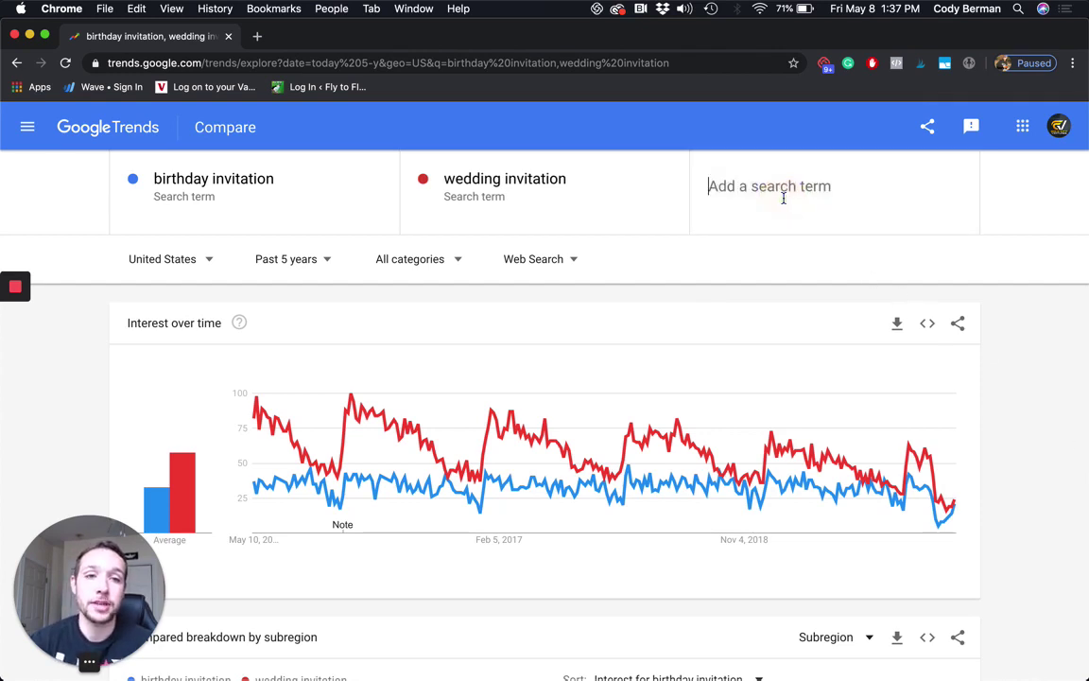
type("party")
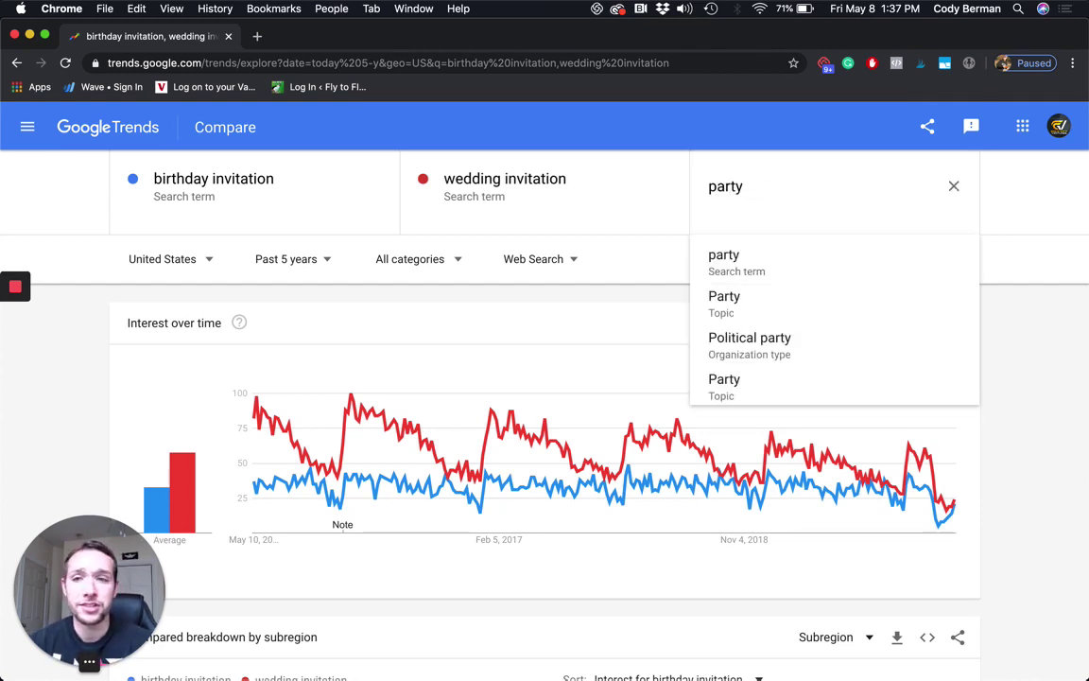
type(" invitation")
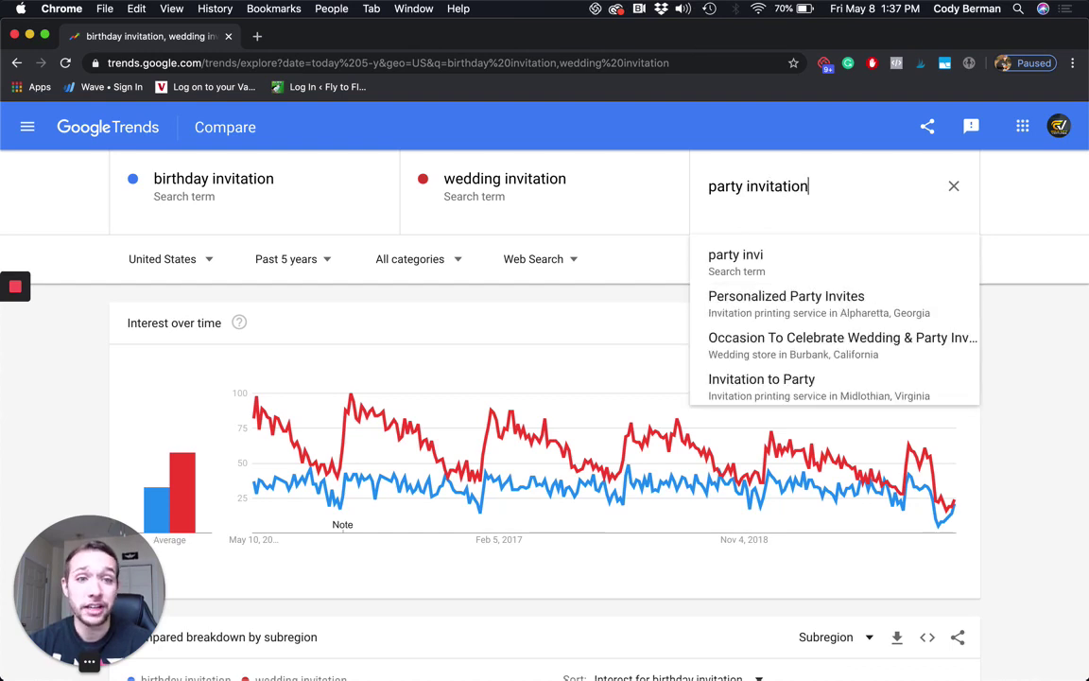
key("Return")
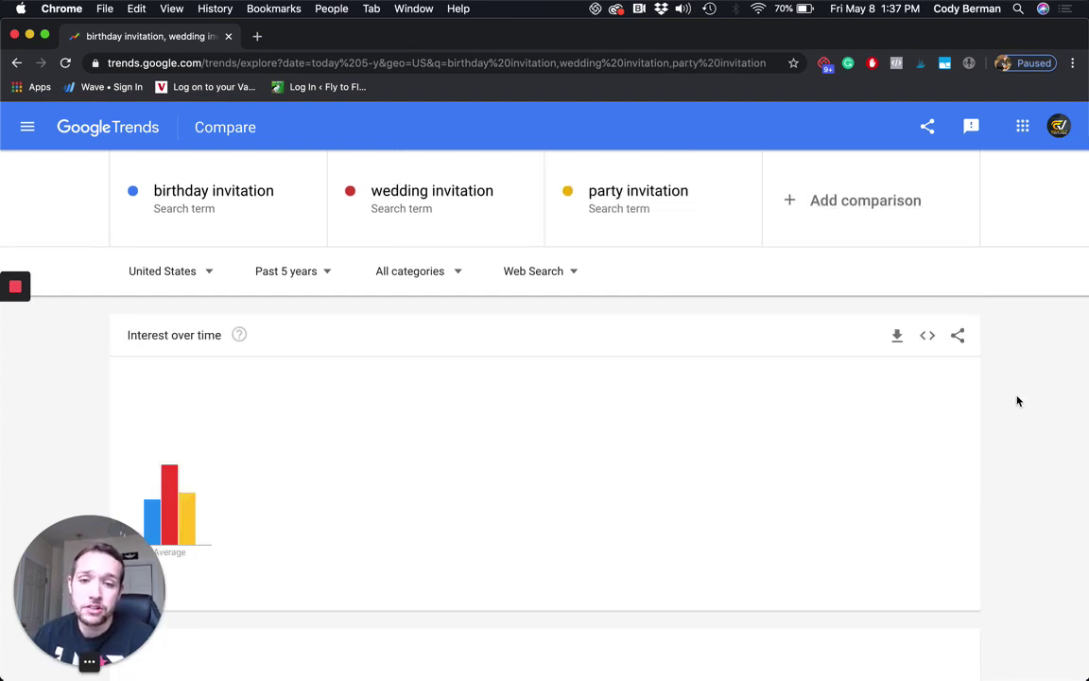
scroll(567, 425, "down", 1)
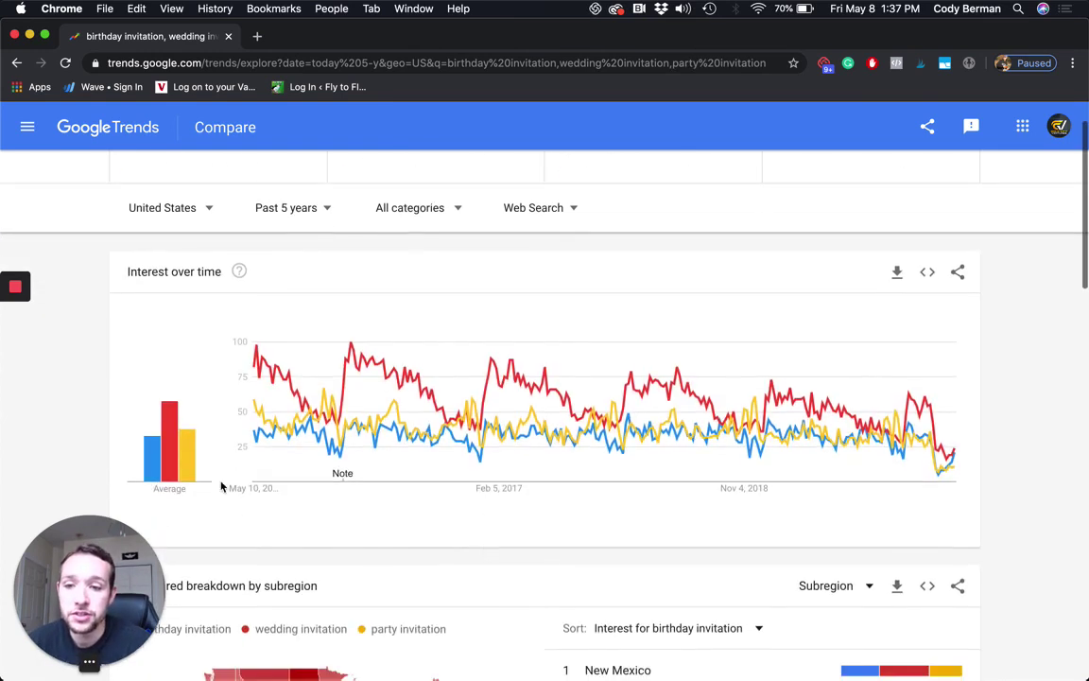
scroll(248, 421, "up", 1)
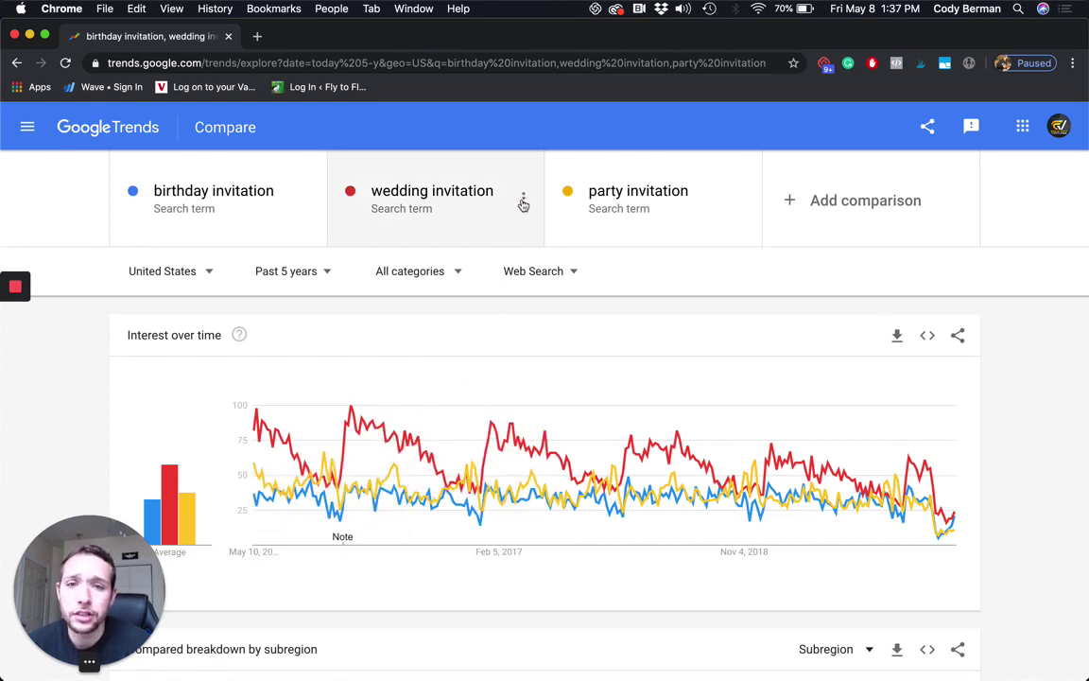
Step: Remove wedding invitation from the comparison and examine how interest in birthday invitation and party invitation develops
left_click(523, 202)
left_click(483, 204)
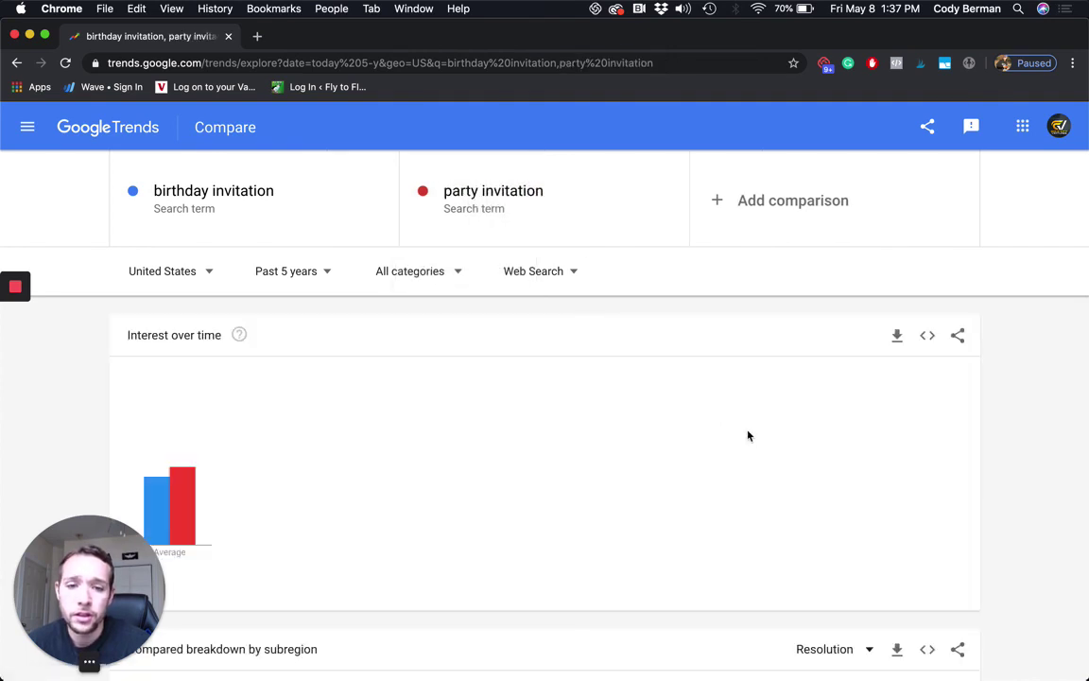
scroll(388, 440, "down", 1)
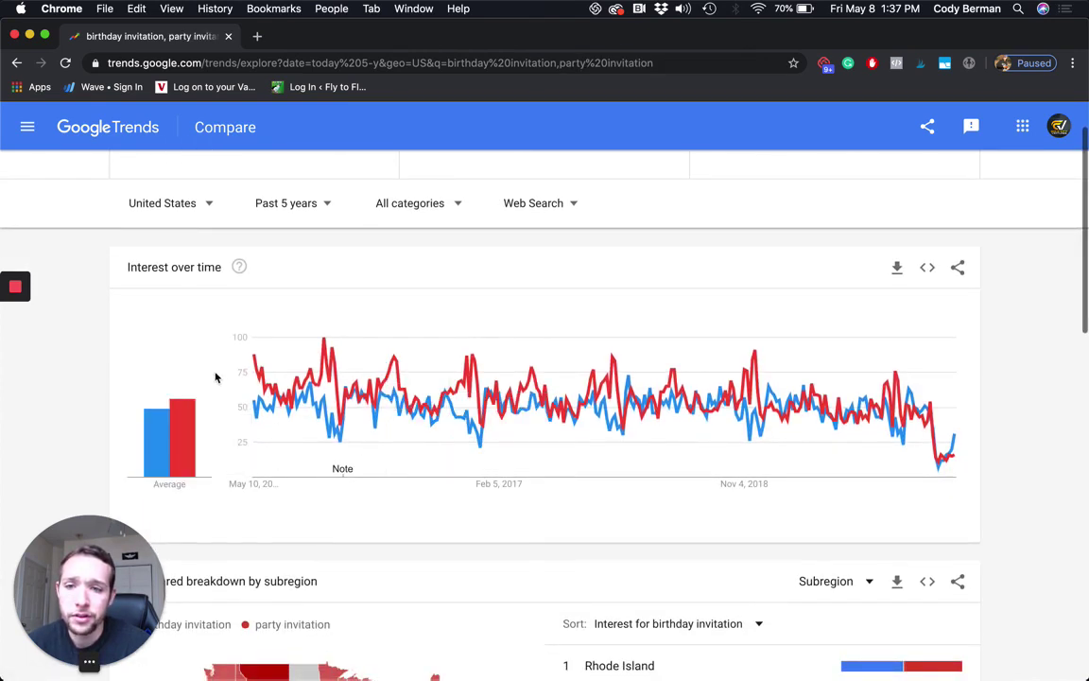
scroll(345, 442, "up", 1)
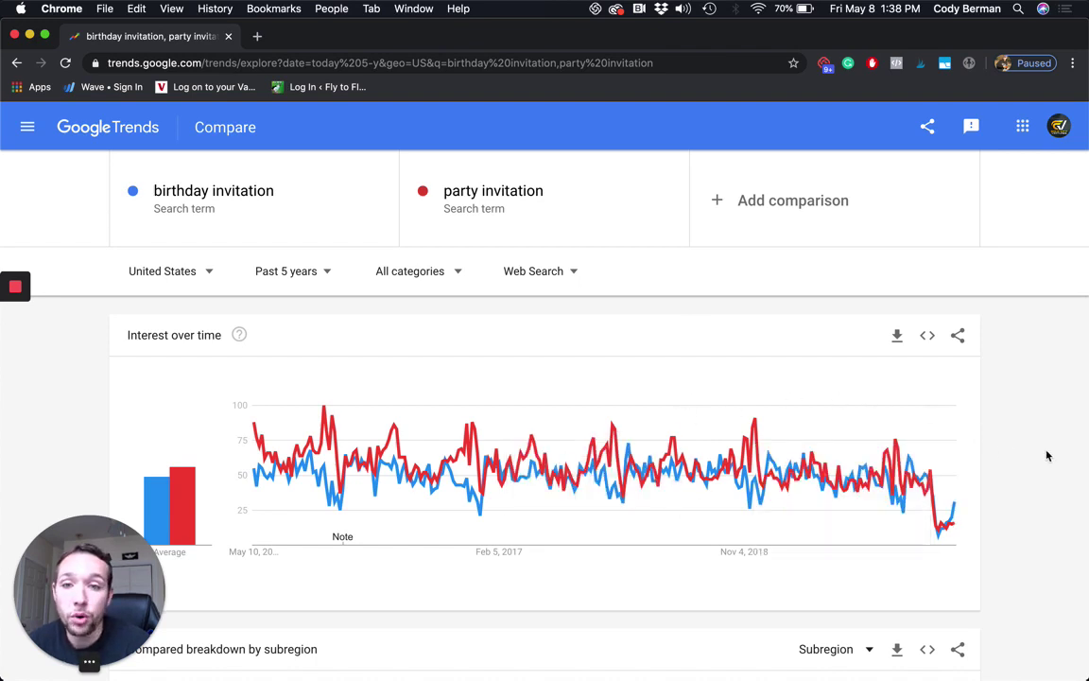
scroll(1046, 455, "down", 2)
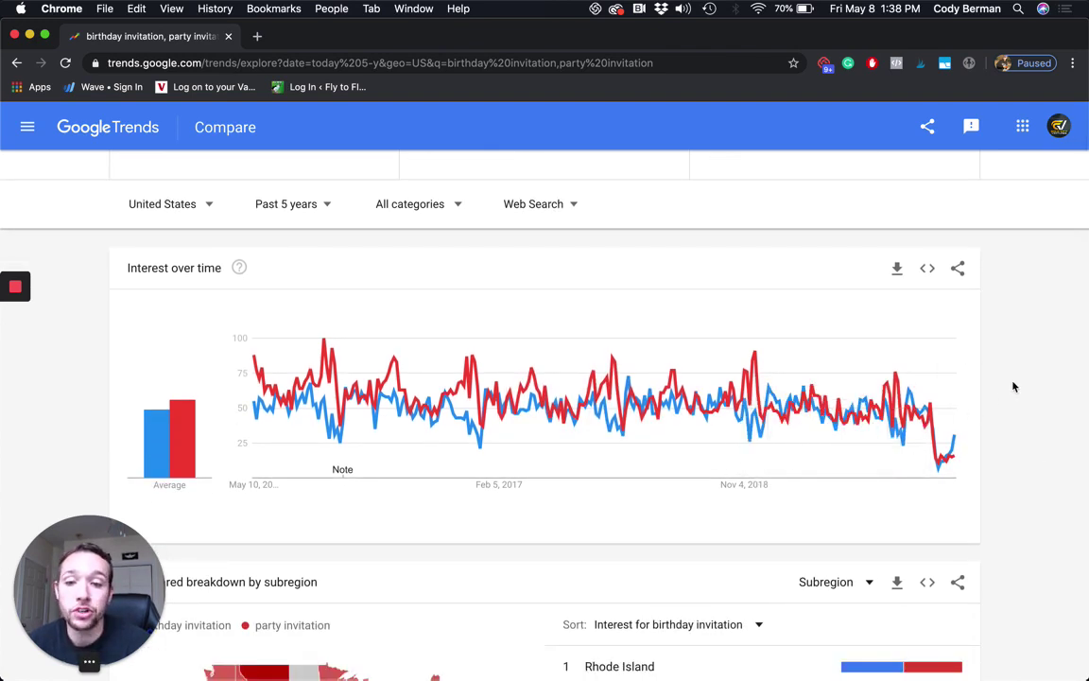
scroll(1012, 385, "up", 2)
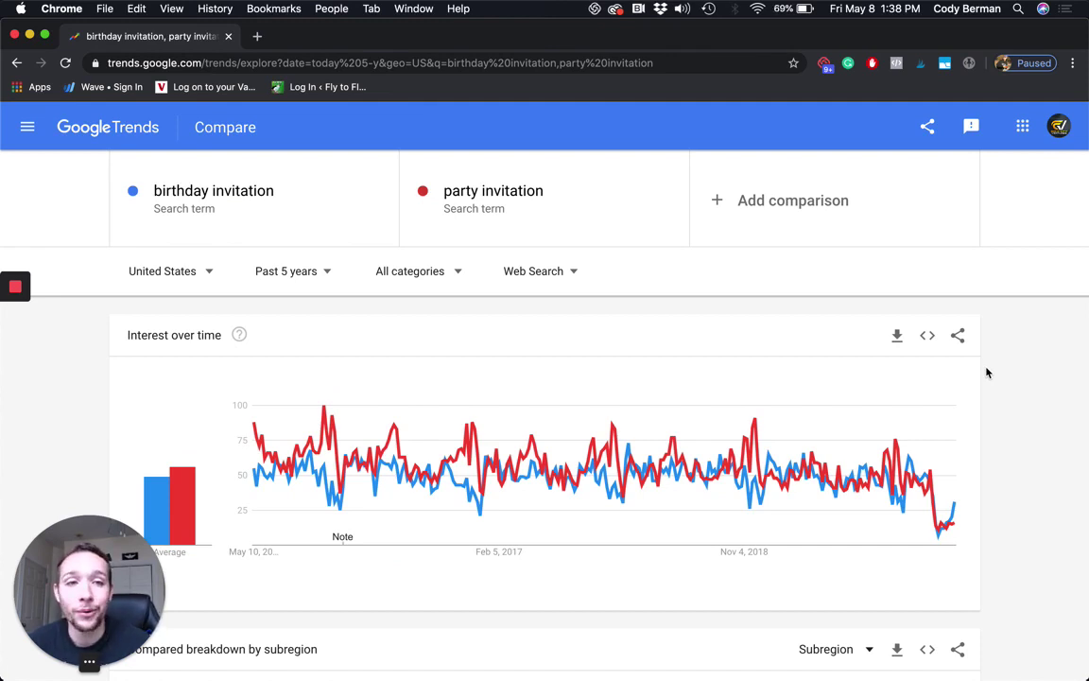
scroll(984, 371, "down", 2)
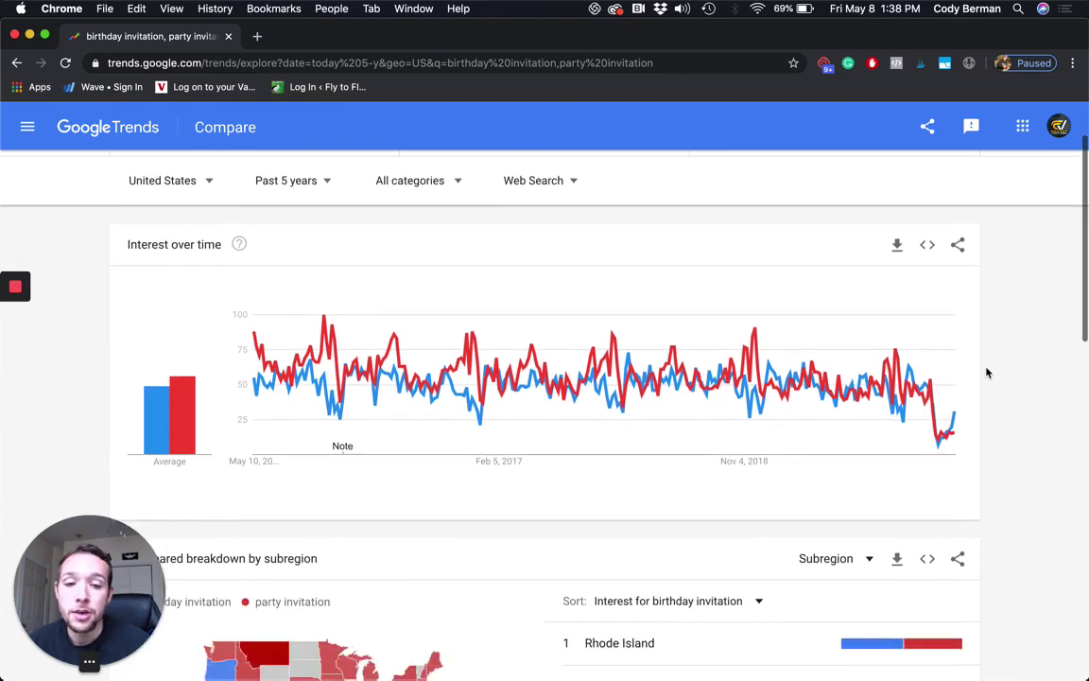
scroll(646, 278, "up", 2)
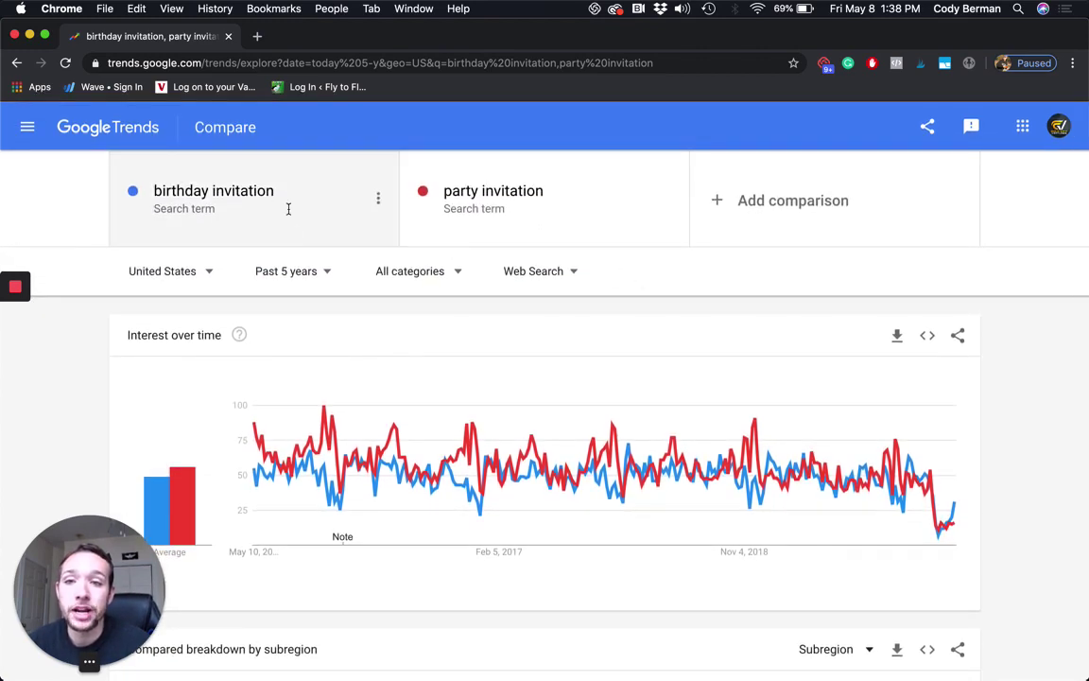
scroll(718, 416, "down", 3)
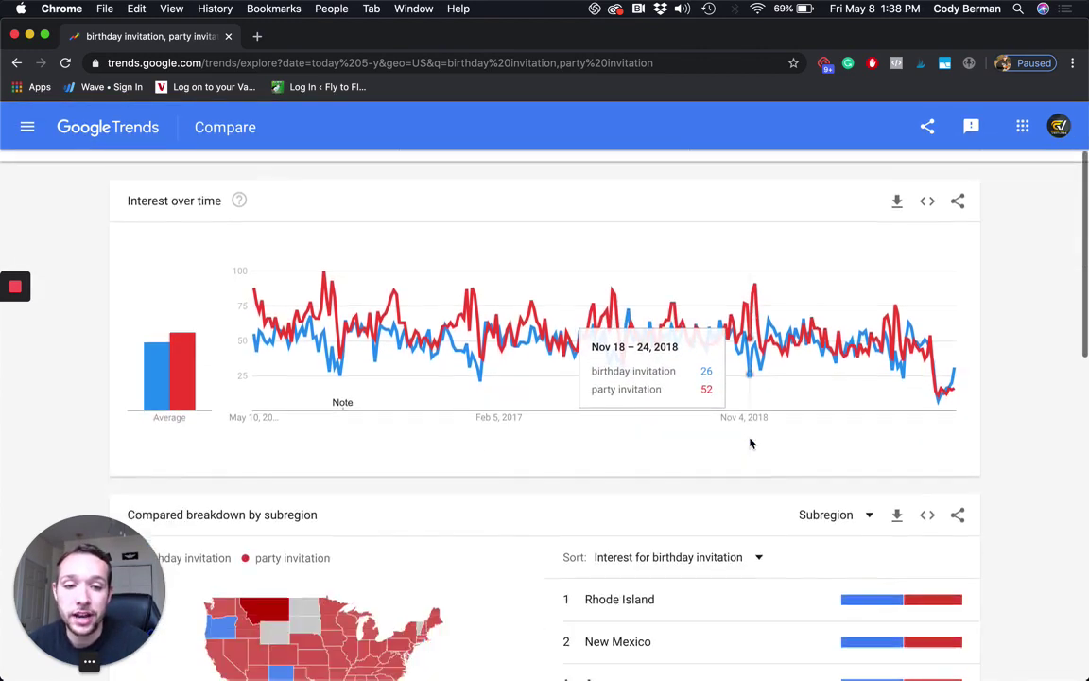
scroll(915, 409, "up", 3)
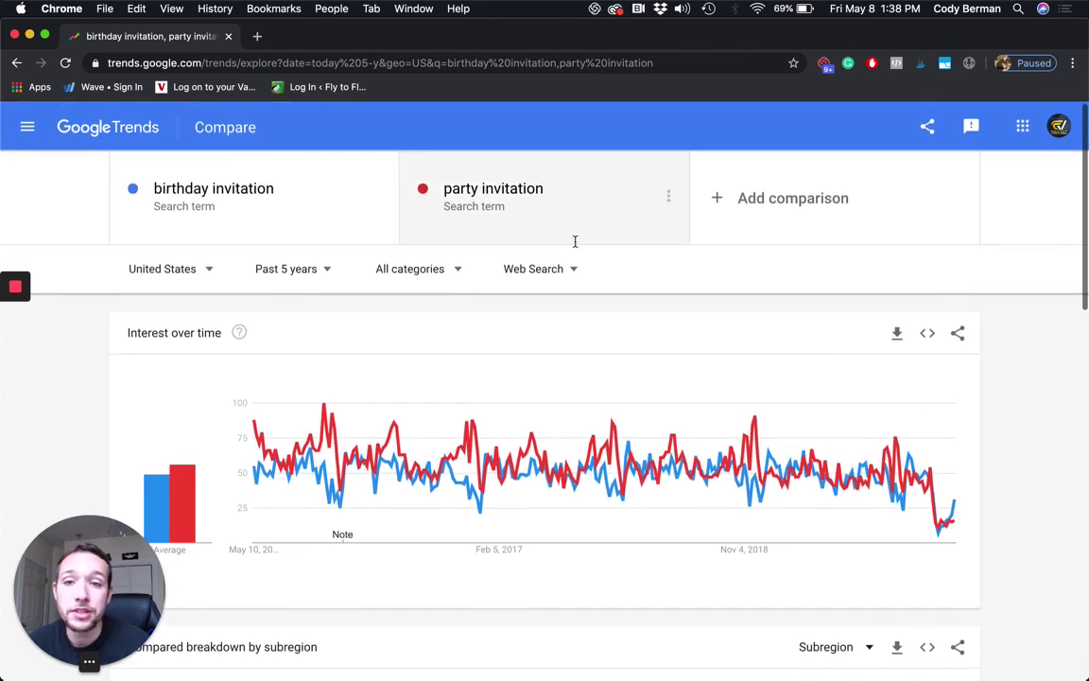
Step: Examine the compared breakdown by subregion and the rising related queries for birthday invitation
scroll(710, 323, "down", 5)
scroll(708, 325, "down", 3)
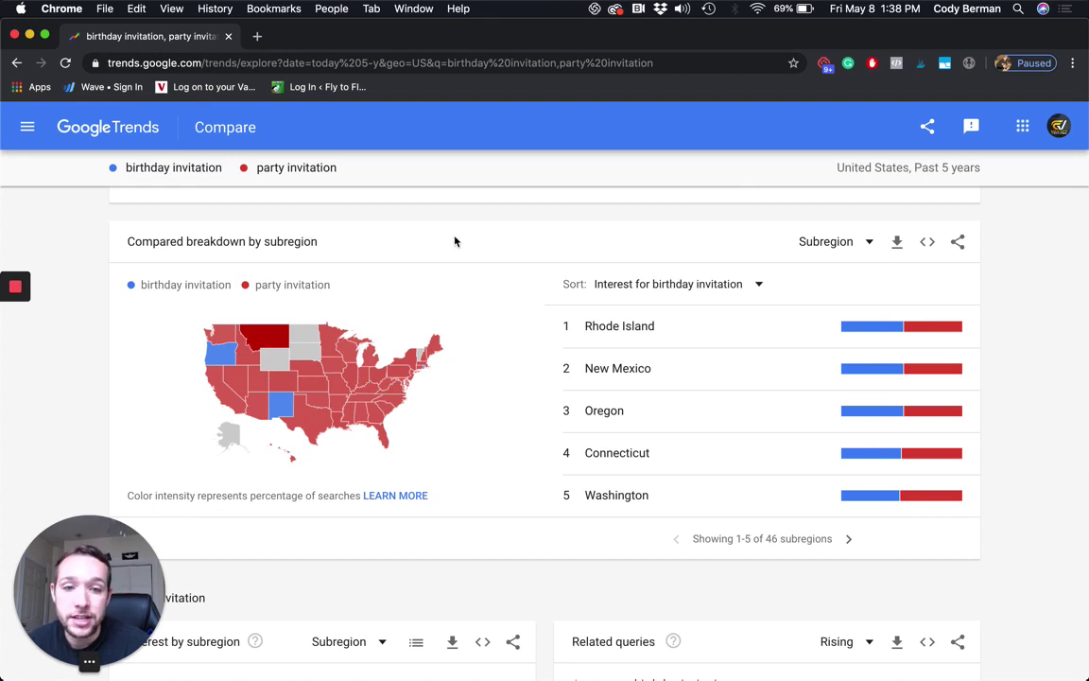
mouse_move(855, 328)
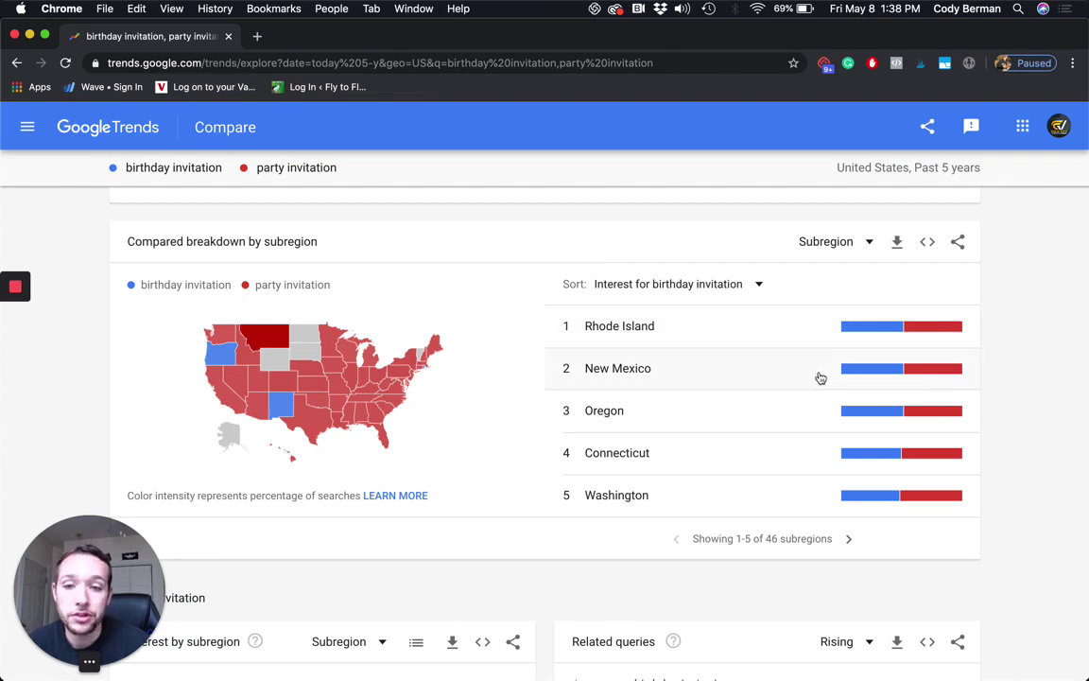
scroll(720, 356, "up", 1)
scroll(720, 356, "up", 5)
scroll(378, 349, "down", 4)
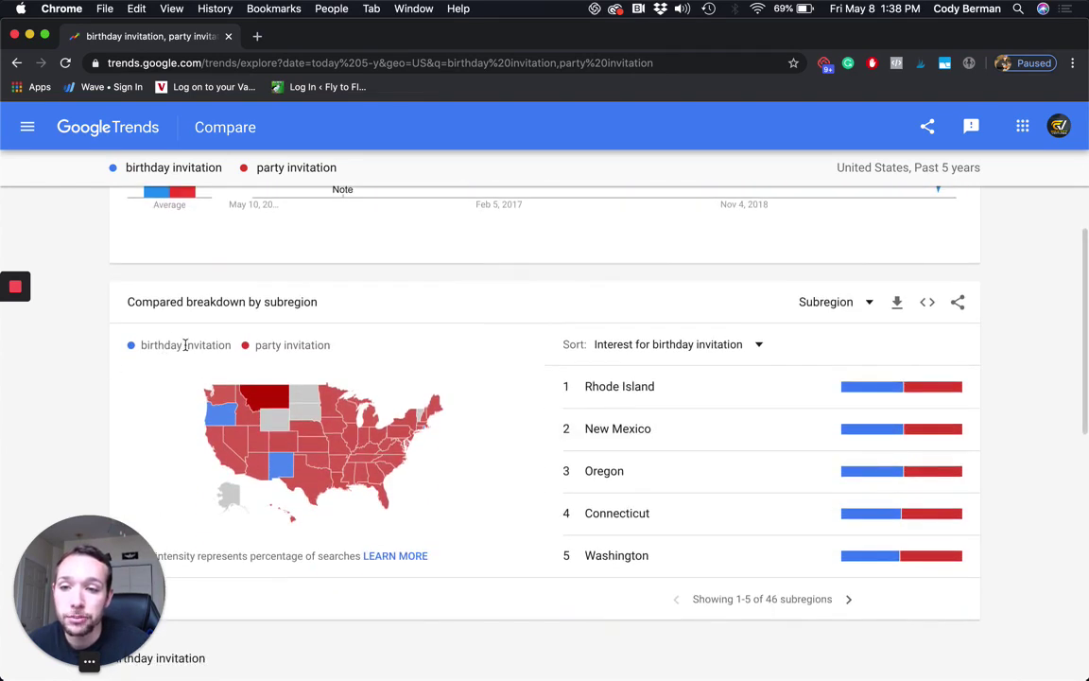
scroll(274, 359, "down", 7)
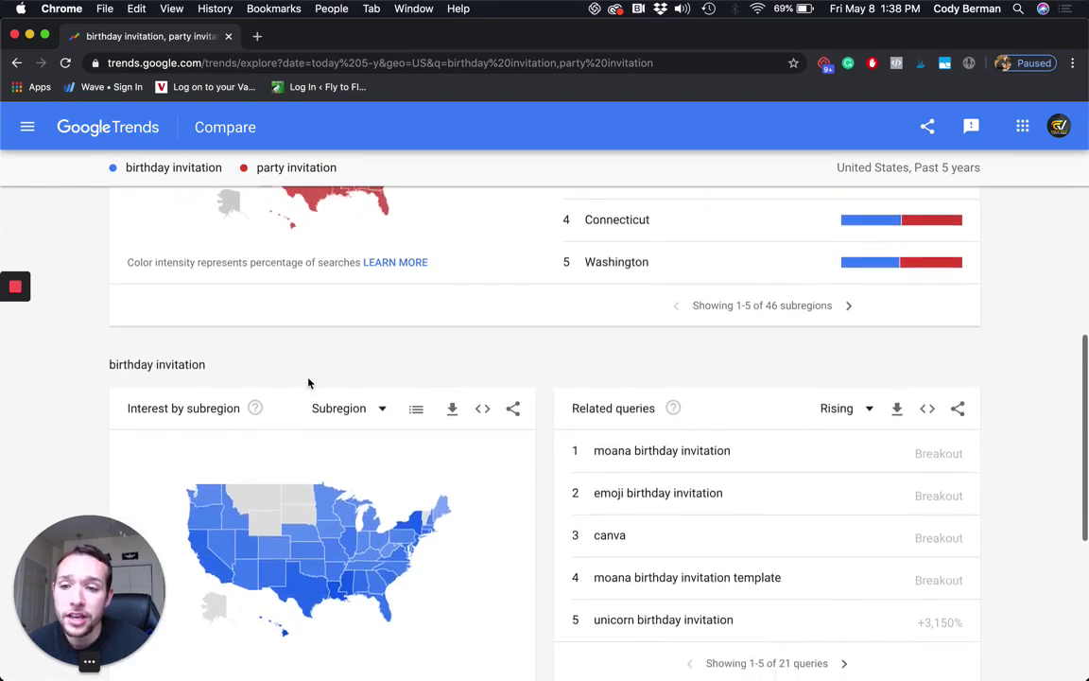
scroll(308, 382, "down", 2)
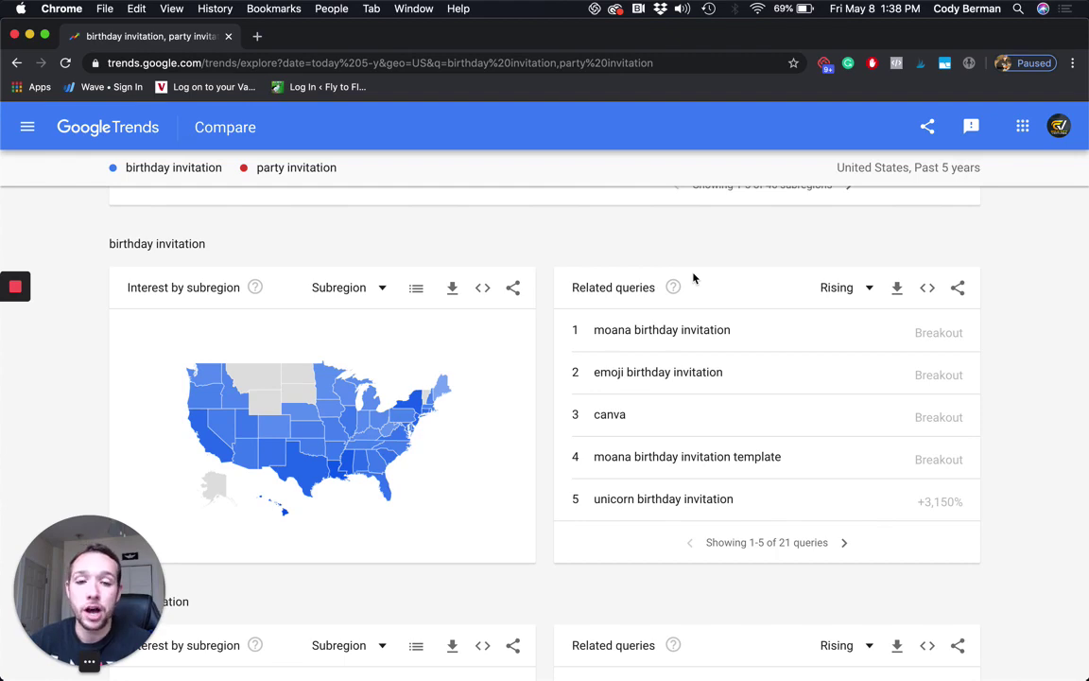
Step: Recheck the interest-over-time graph and examine the rising related queries for both birthday invitation and party invitation
scroll(529, 254, "up", 18)
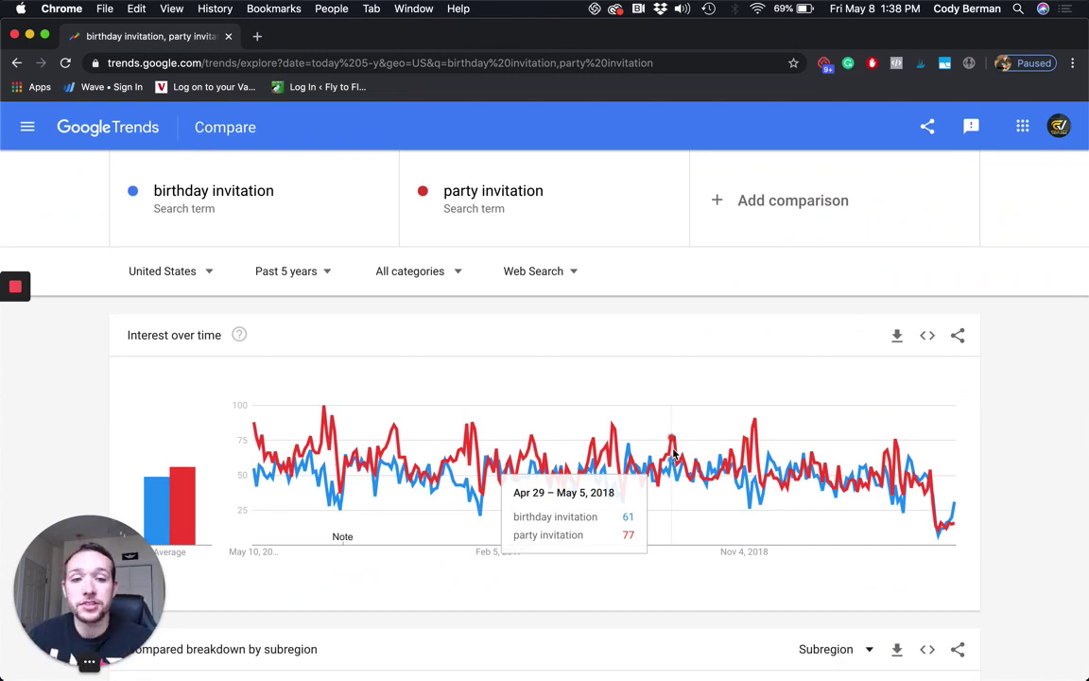
scroll(673, 454, "down", 4)
scroll(673, 454, "down", 5)
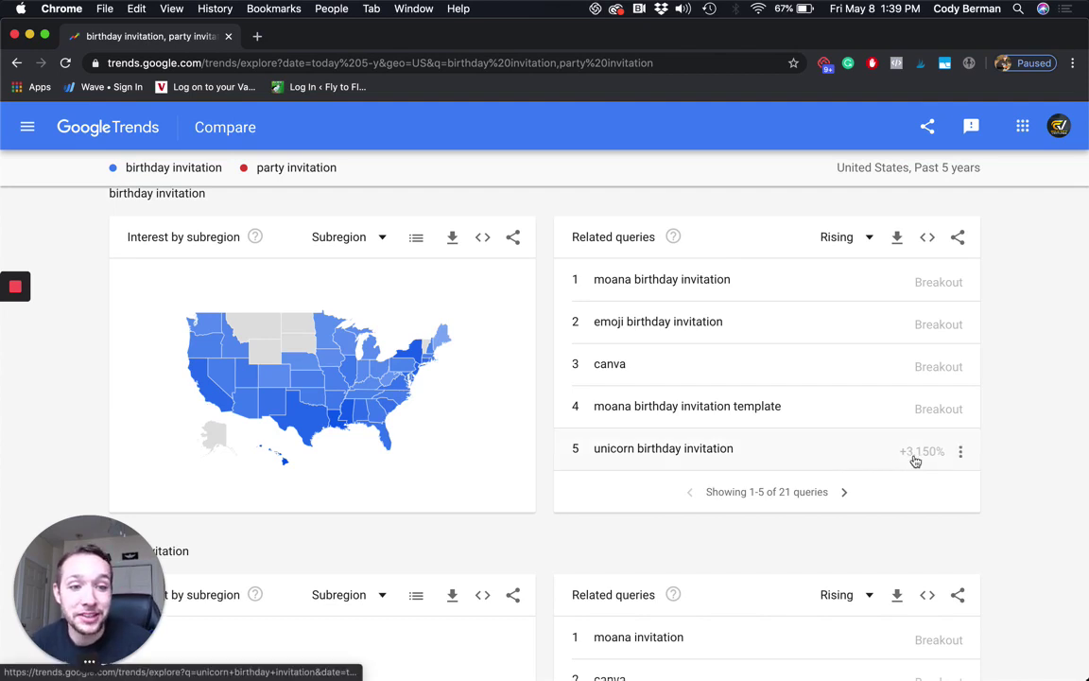
scroll(939, 493, "down", 3)
scroll(684, 421, "down", 1)
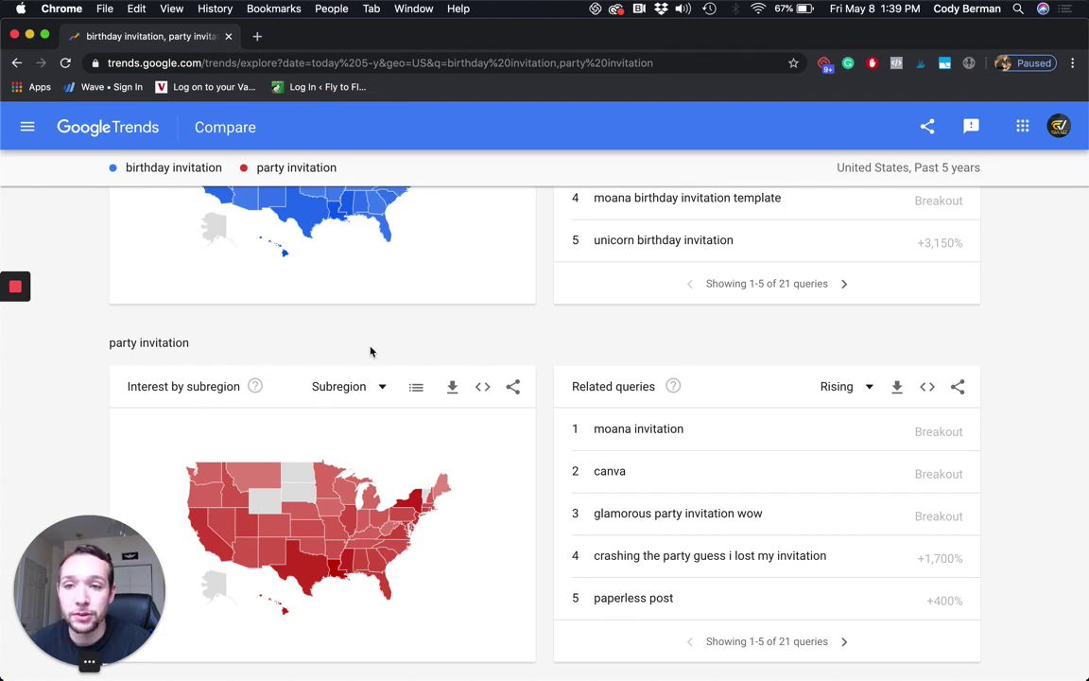
Step: Add "wedding invitation" back to the comparison and review its rising related queries and interest over time
scroll(542, 368, "up", 15)
left_click(761, 199)
type("wedding invitation")
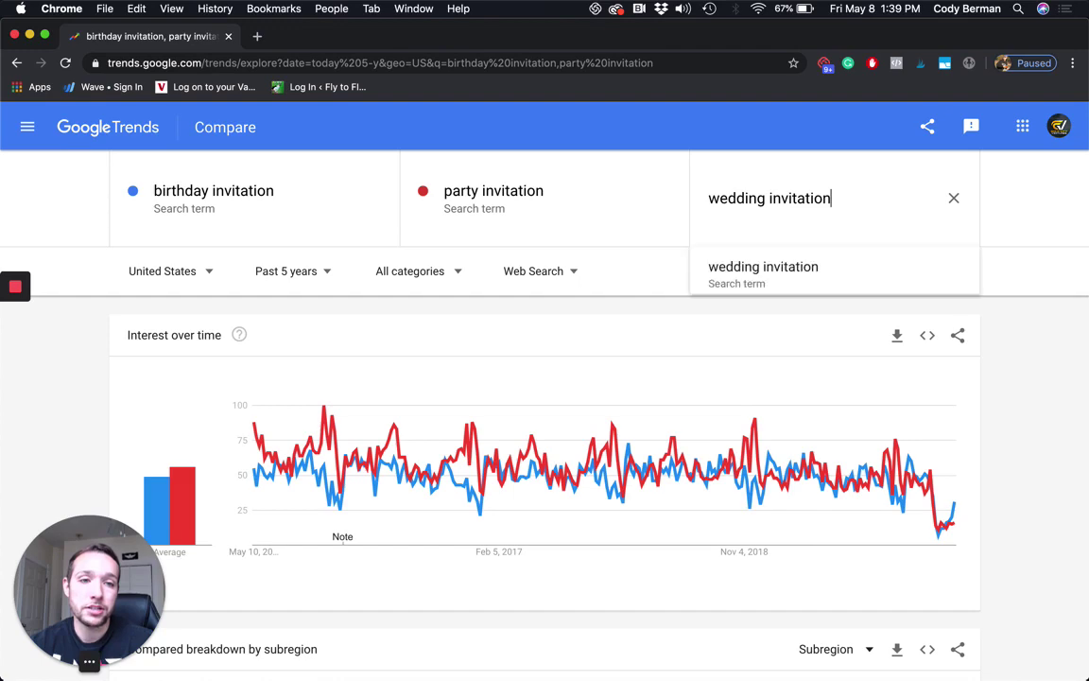
key("Return")
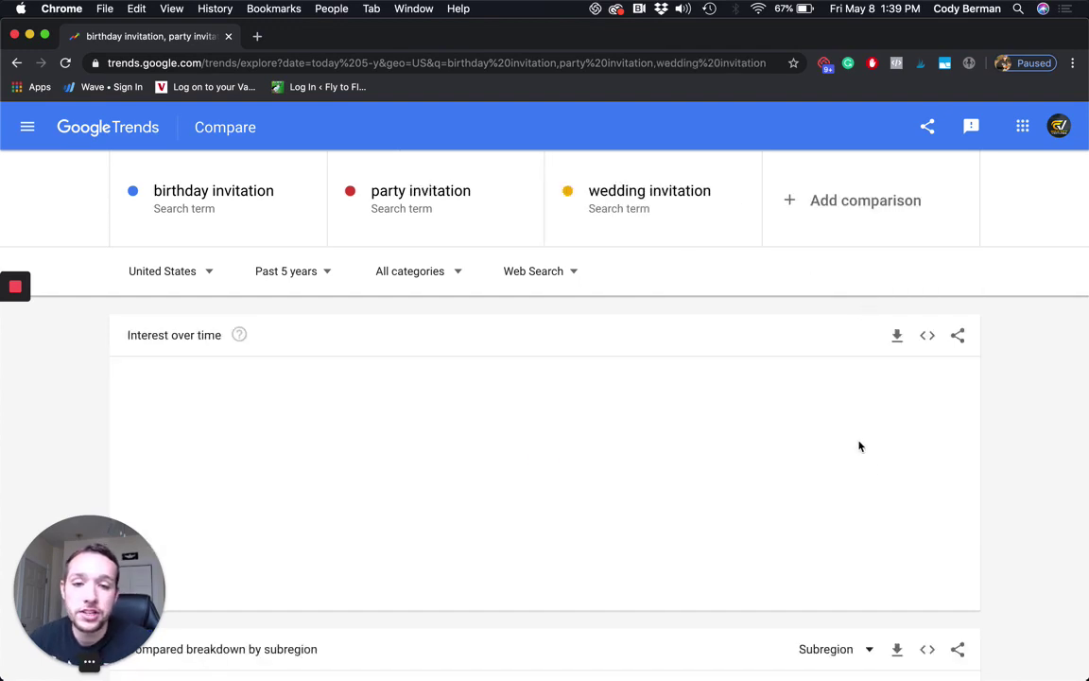
scroll(822, 519, "down", 15)
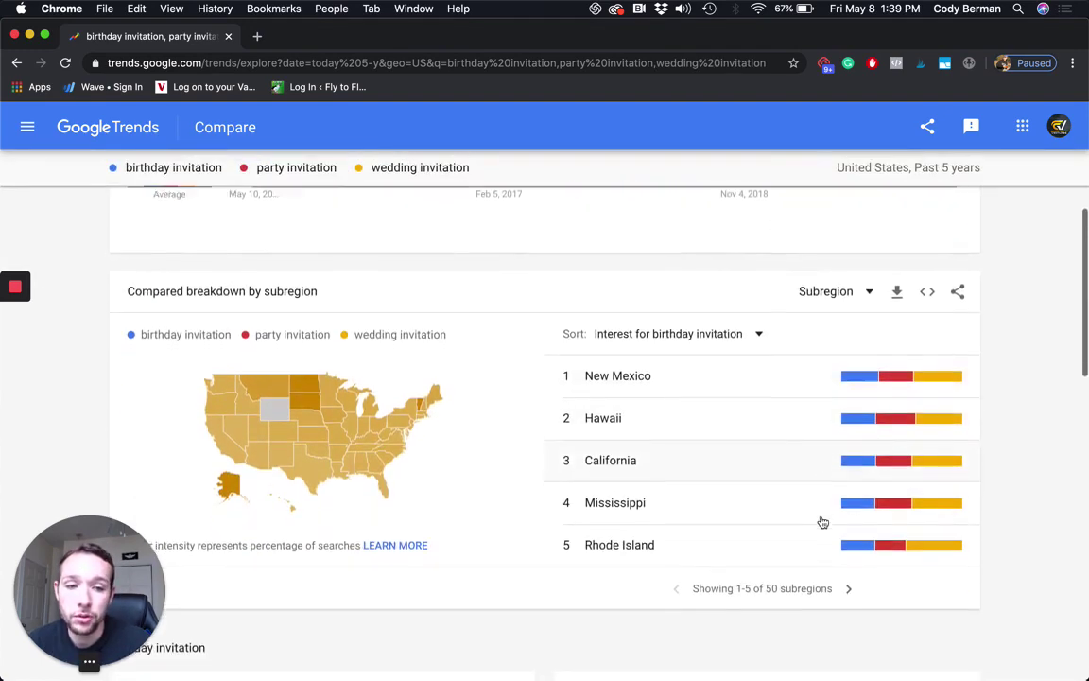
scroll(821, 520, "down", 5)
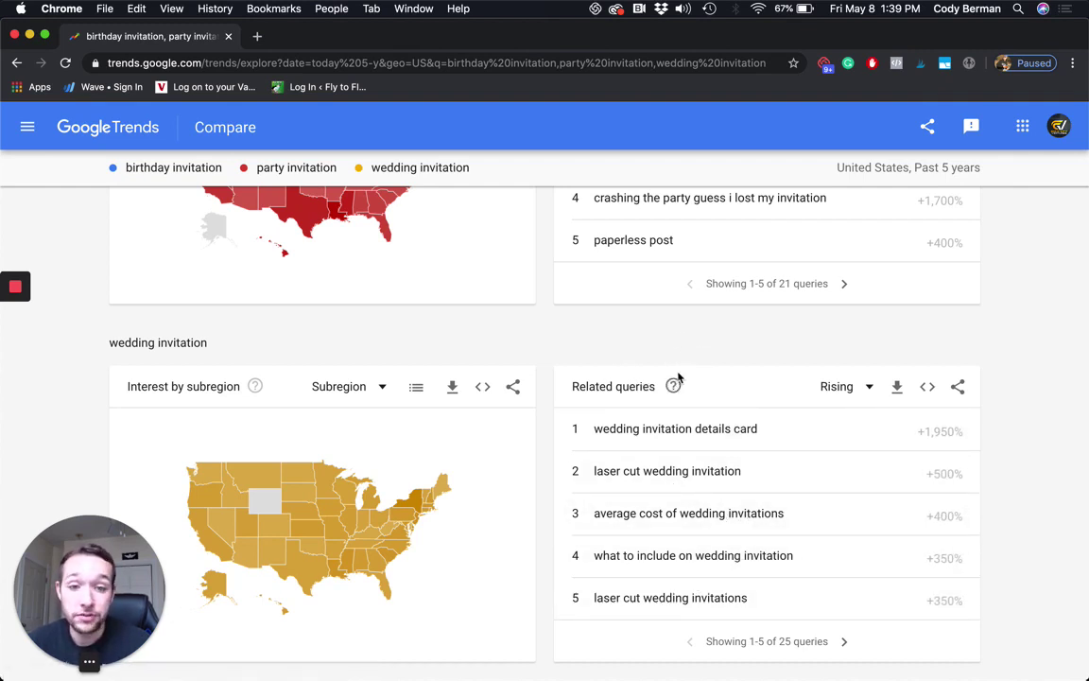
scroll(553, 406, "up", 10)
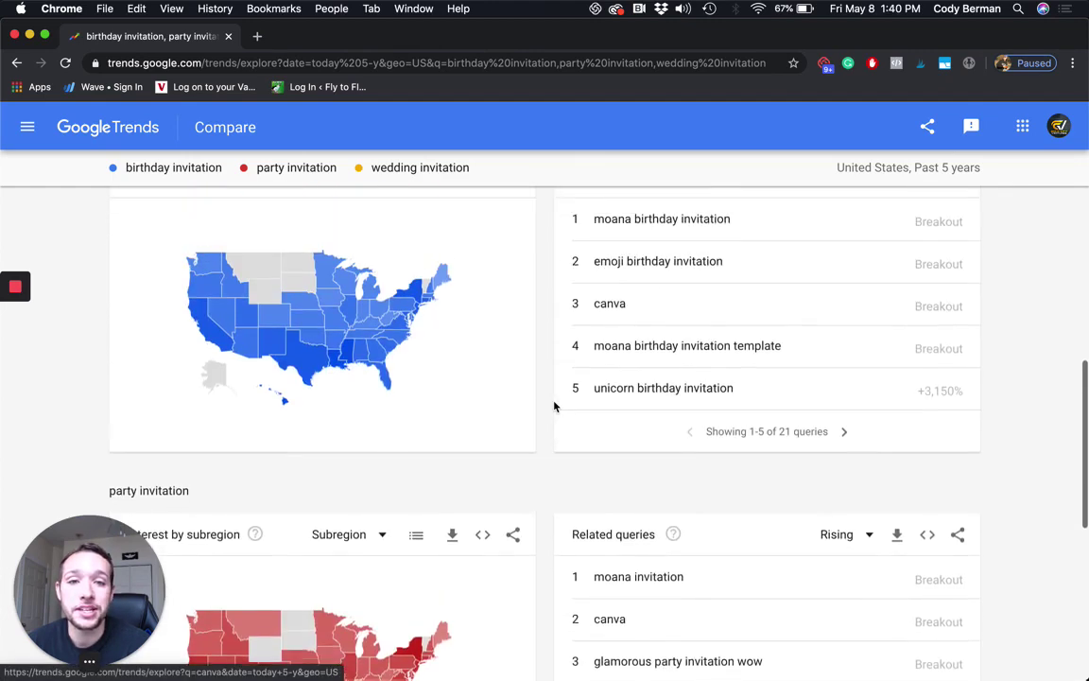
scroll(554, 407, "up", 5)
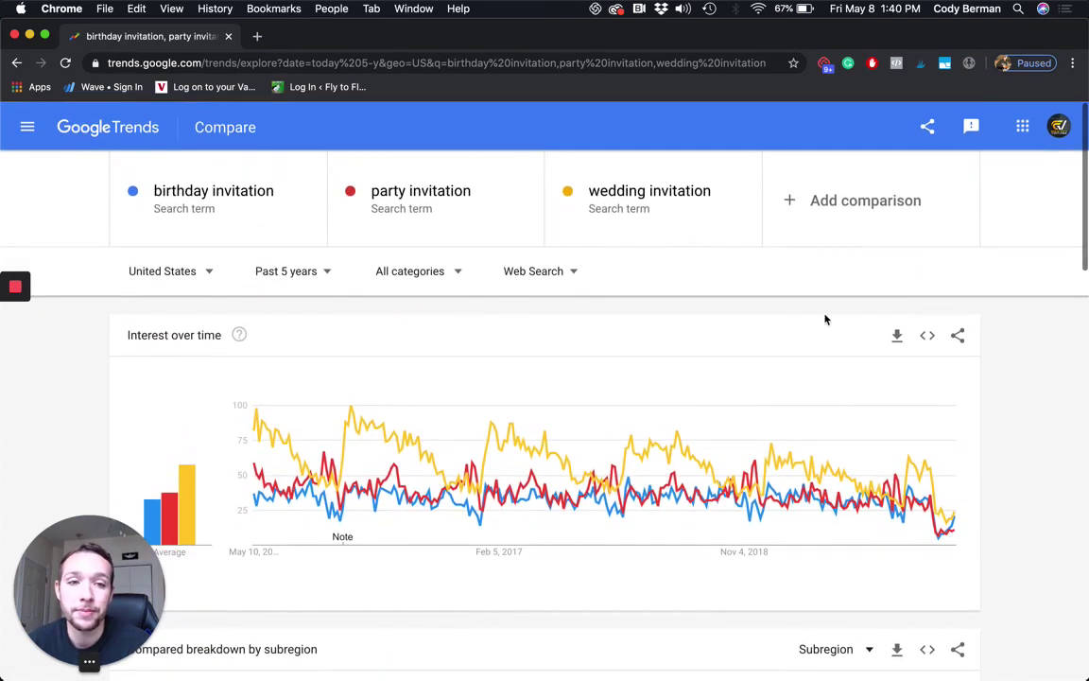